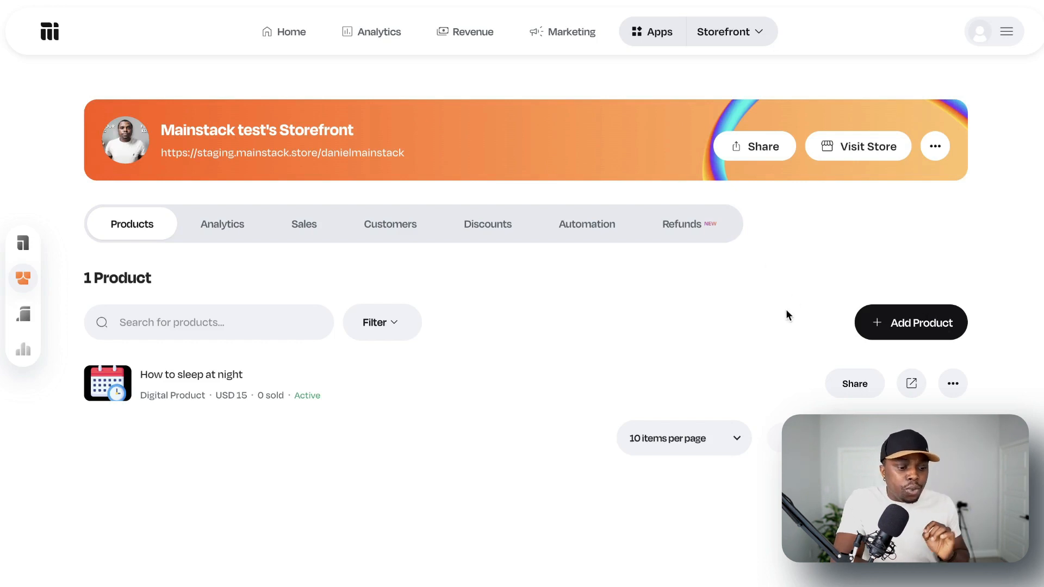
Start adding a new storefront product and choose Other as its product type.
{"action": "left_click", "coordinate": [905, 324]}
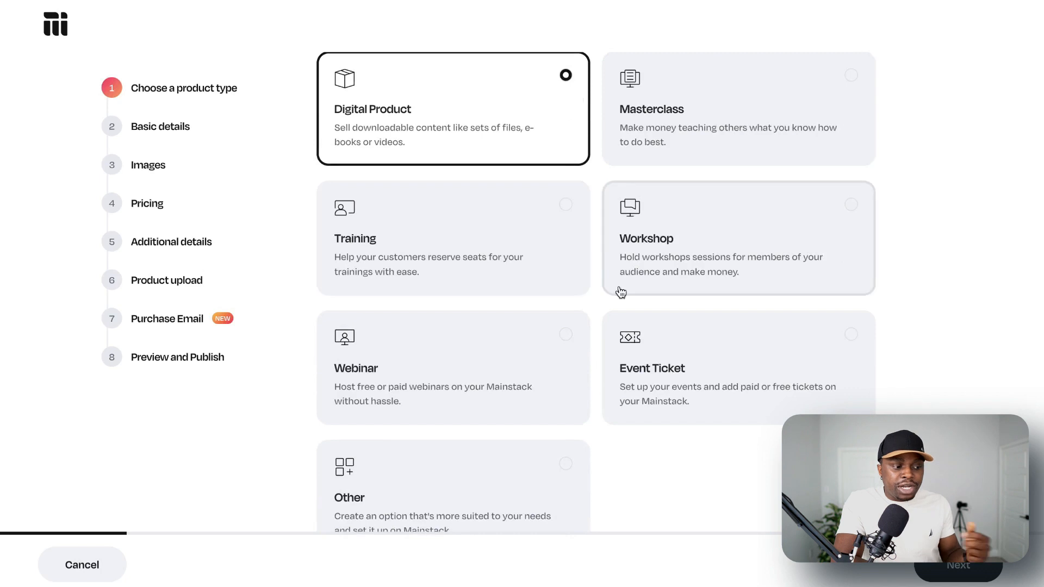
{"action": "scroll", "coordinate": [680, 376], "scroll_direction": "down", "scroll_amount": 1}
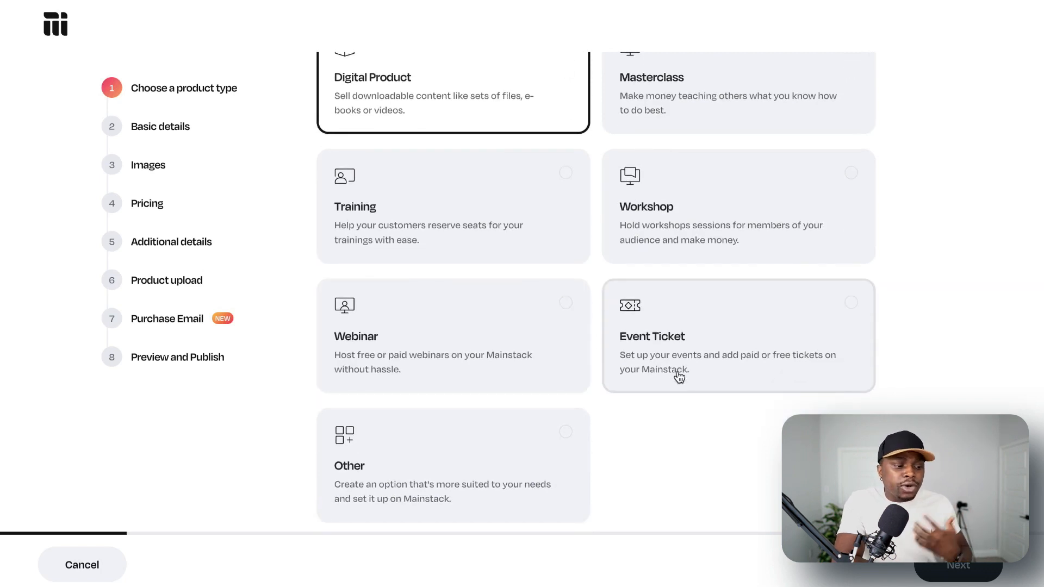
{"action": "left_click", "coordinate": [450, 455]}
{"action": "left_click", "coordinate": [950, 567]}
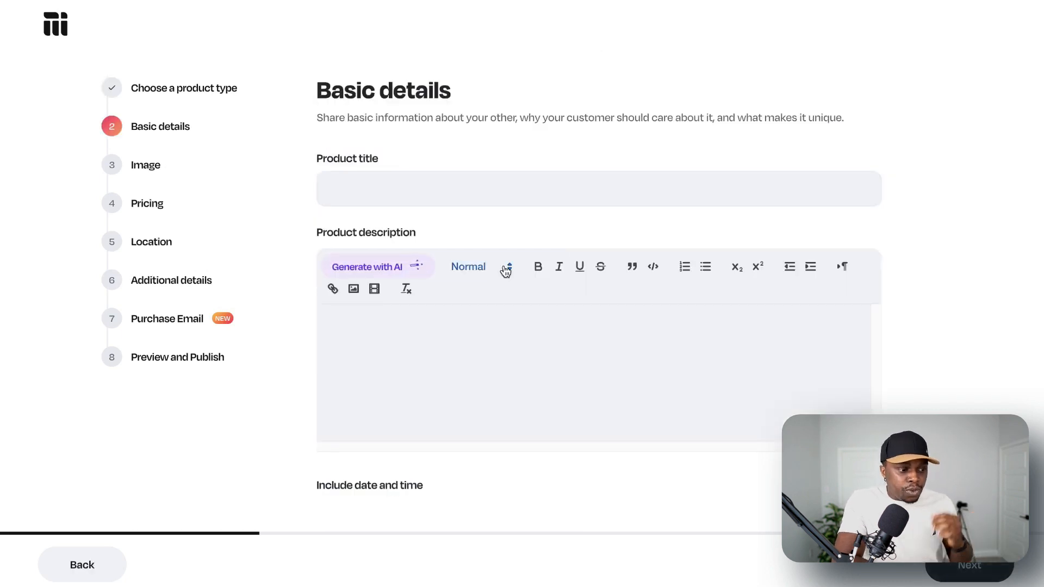
Title the product "1-hr Consultation" and generate its product description with AI.
{"action": "left_click", "coordinate": [525, 192]}
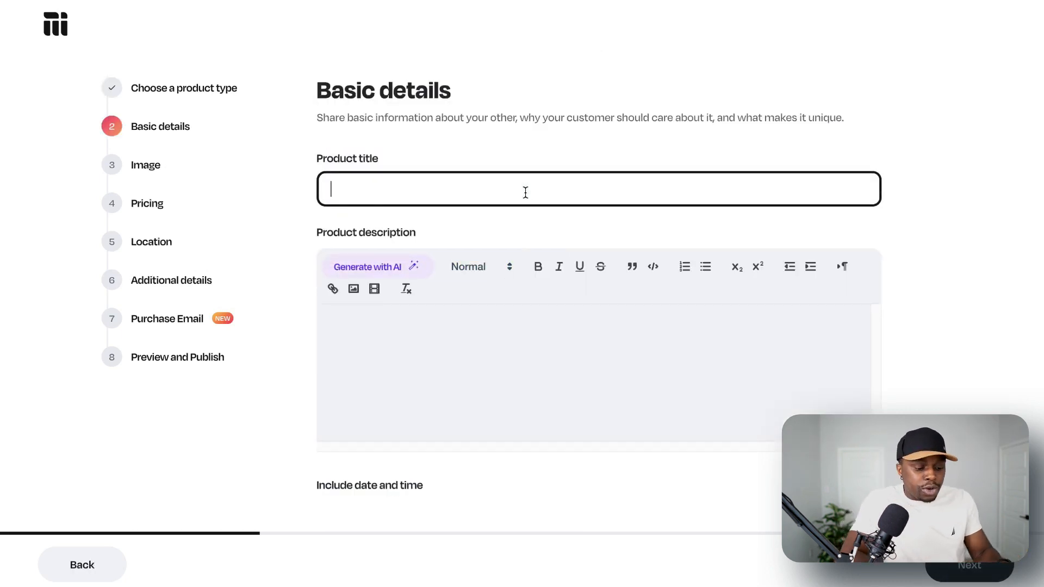
{"action": "type", "text": "1-hr Consu"}
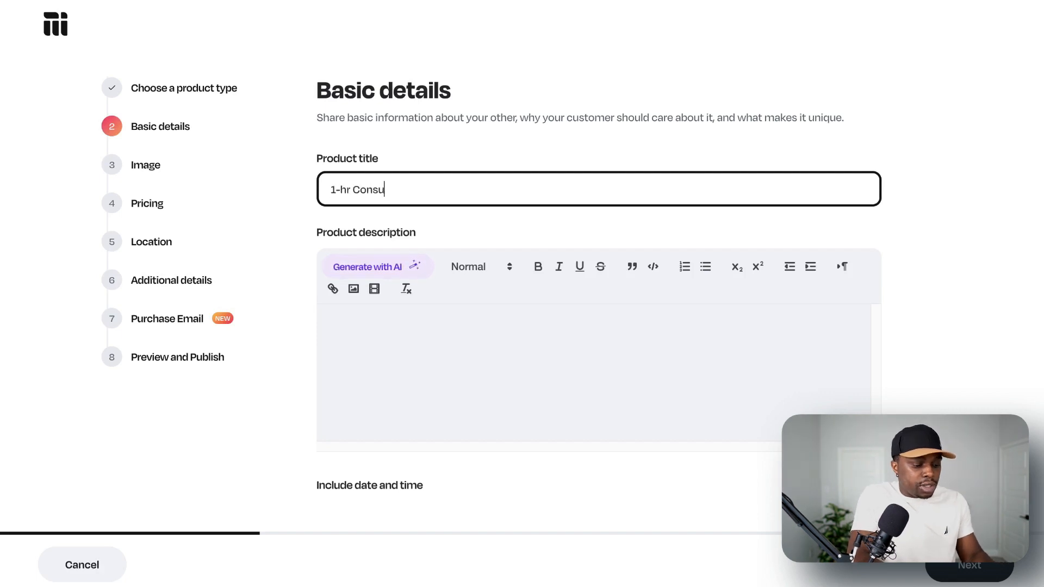
{"action": "type", "text": "ltation"}
{"action": "left_click", "coordinate": [401, 272]}
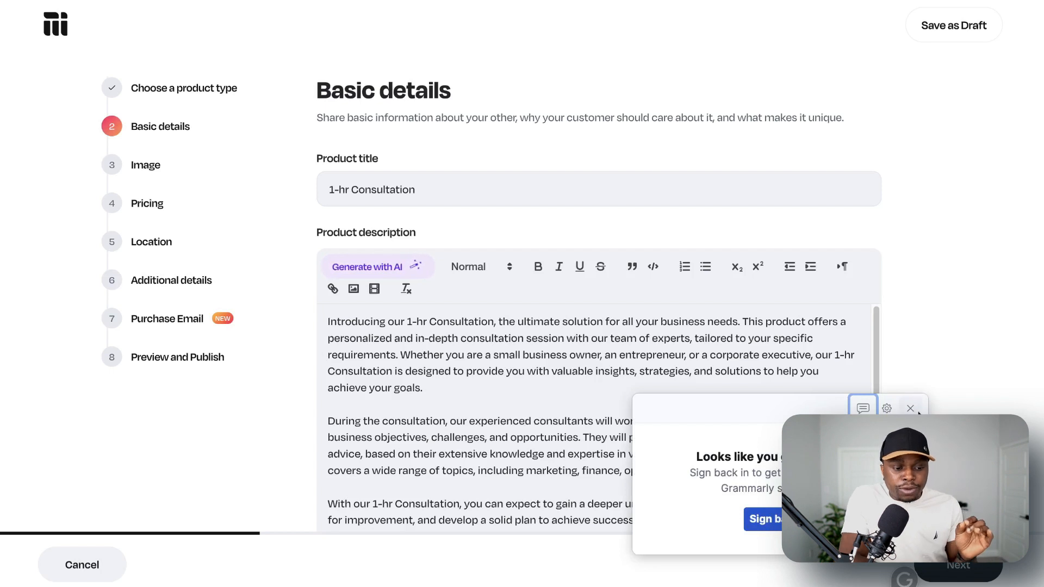
{"action": "left_click", "coordinate": [916, 410]}
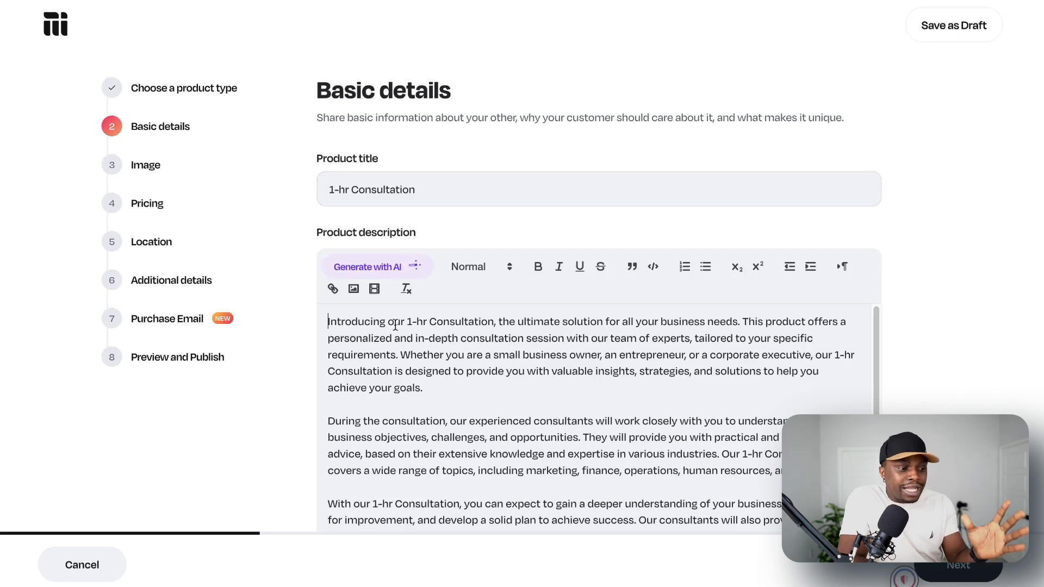
{"action": "scroll", "coordinate": [484, 348], "scroll_direction": "down", "scroll_amount": 1}
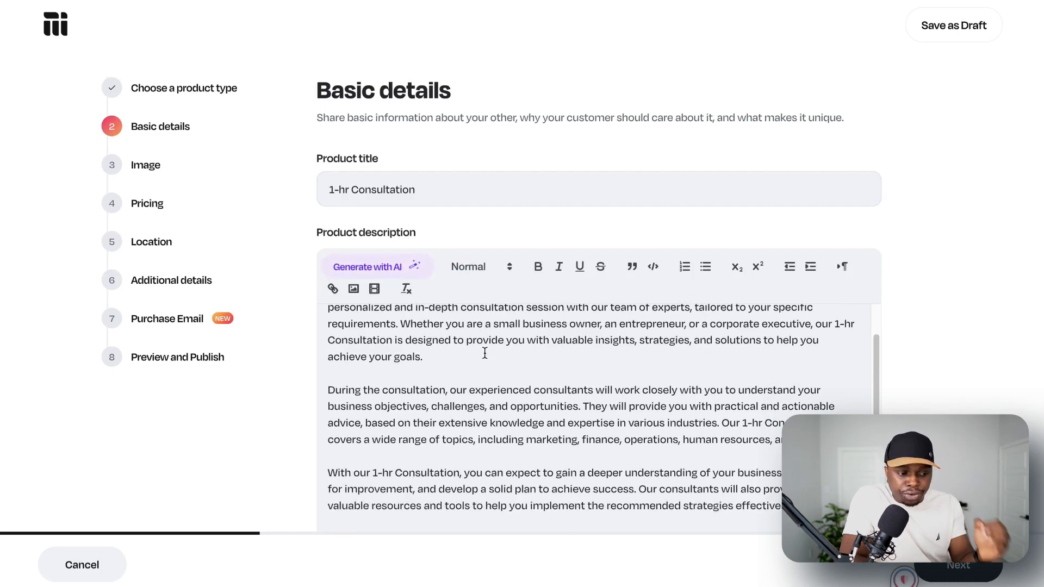
{"action": "scroll", "coordinate": [506, 396], "scroll_direction": "up", "scroll_amount": 2}
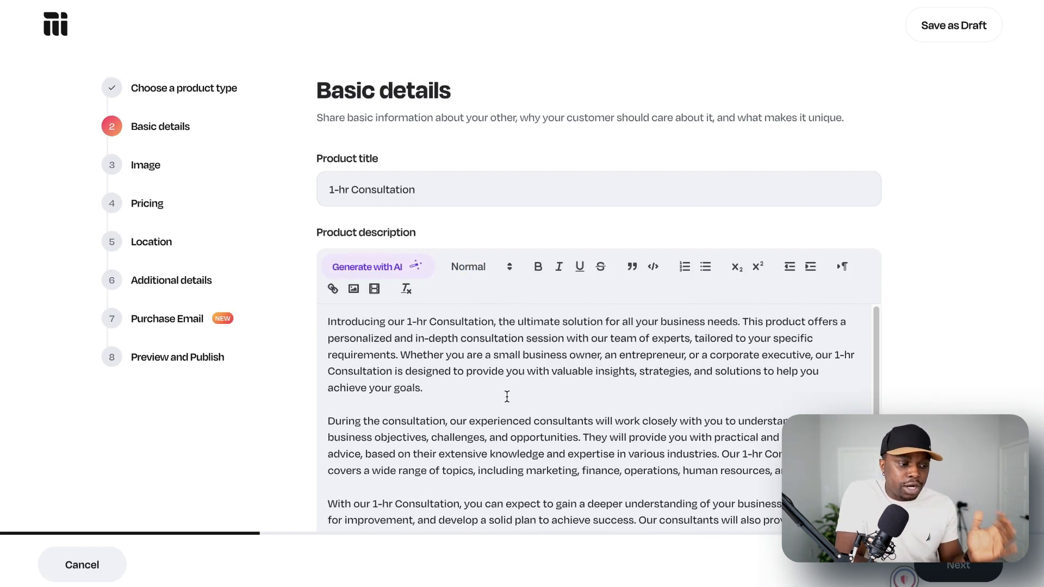
{"action": "scroll", "coordinate": [505, 396], "scroll_direction": "down", "scroll_amount": 2}
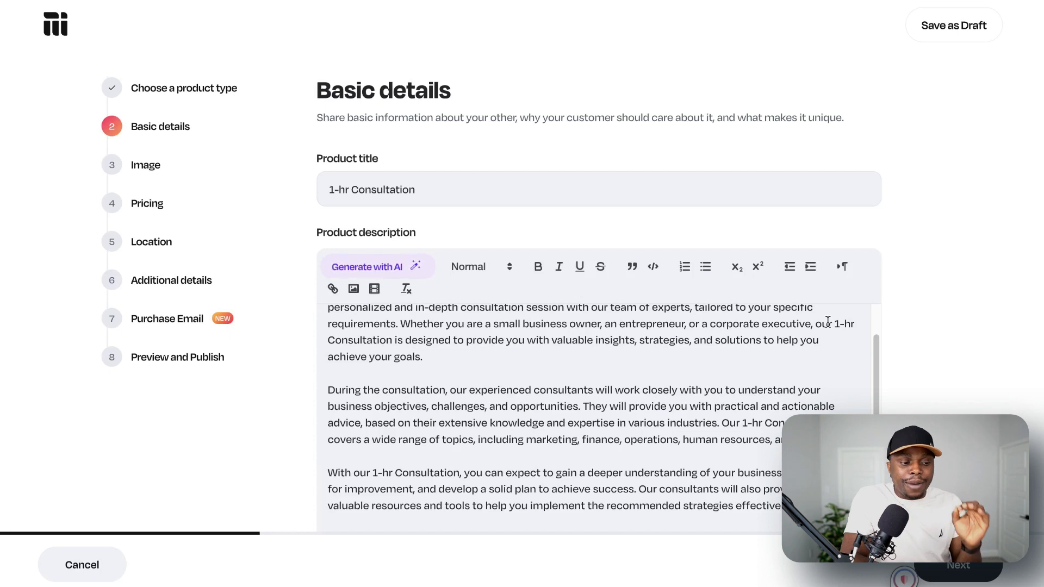
{"action": "scroll", "coordinate": [909, 335], "scroll_direction": "down", "scroll_amount": 2}
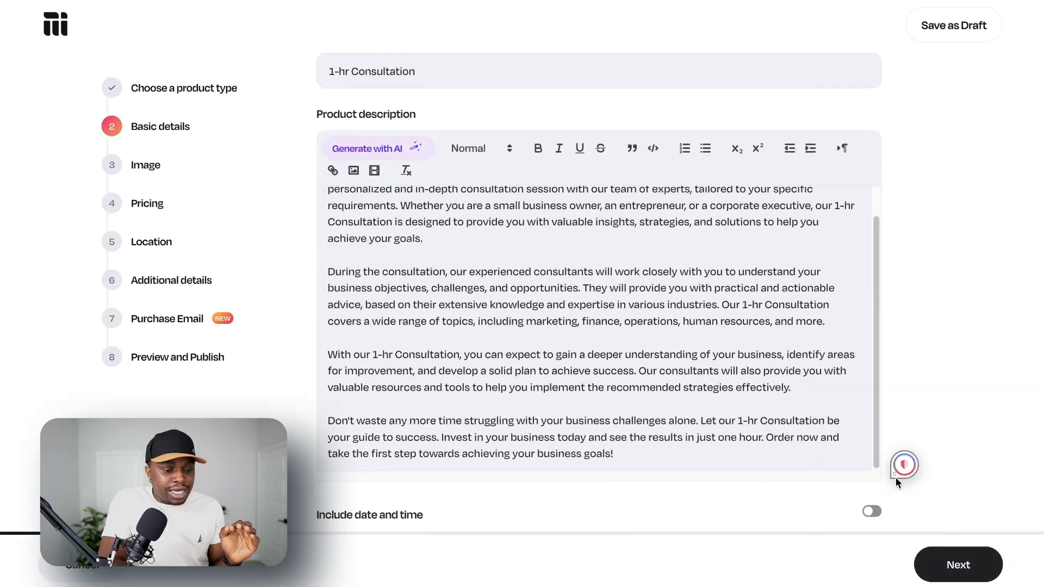
{"action": "left_click", "coordinate": [958, 564]}
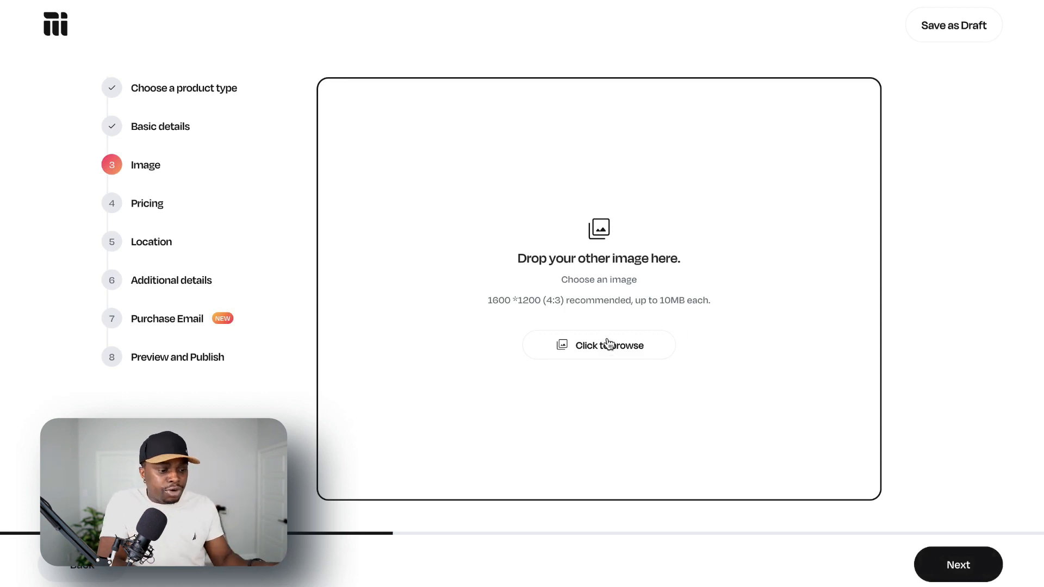
Upload Calm Otter Favicon.jpg as the product image, enlarging it to nearly fill the crop frame's height.
{"action": "left_click", "coordinate": [589, 344]}
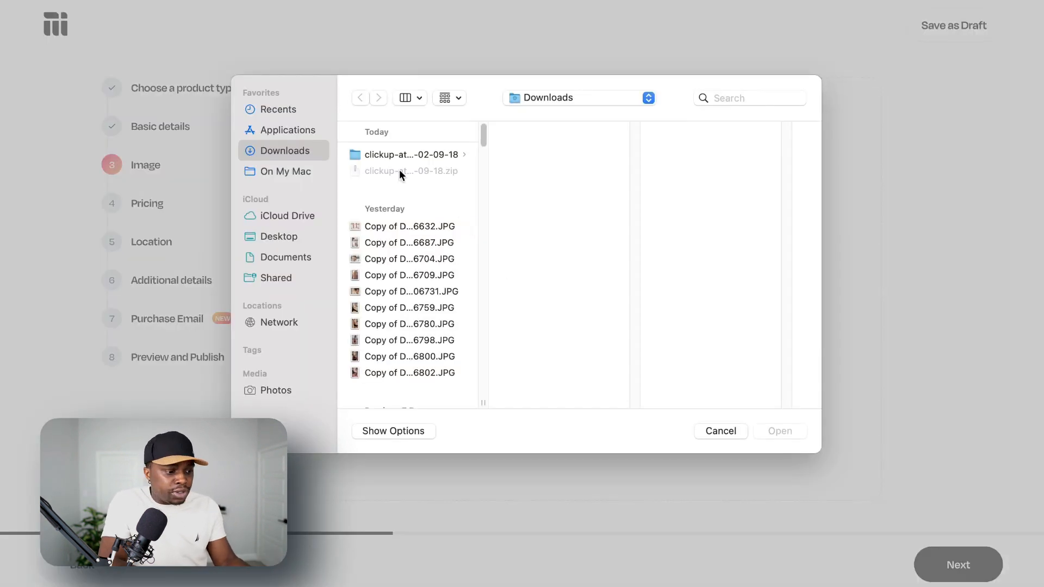
{"action": "scroll", "coordinate": [408, 261], "scroll_direction": "down", "scroll_amount": 10}
{"action": "left_click", "coordinate": [411, 211]}
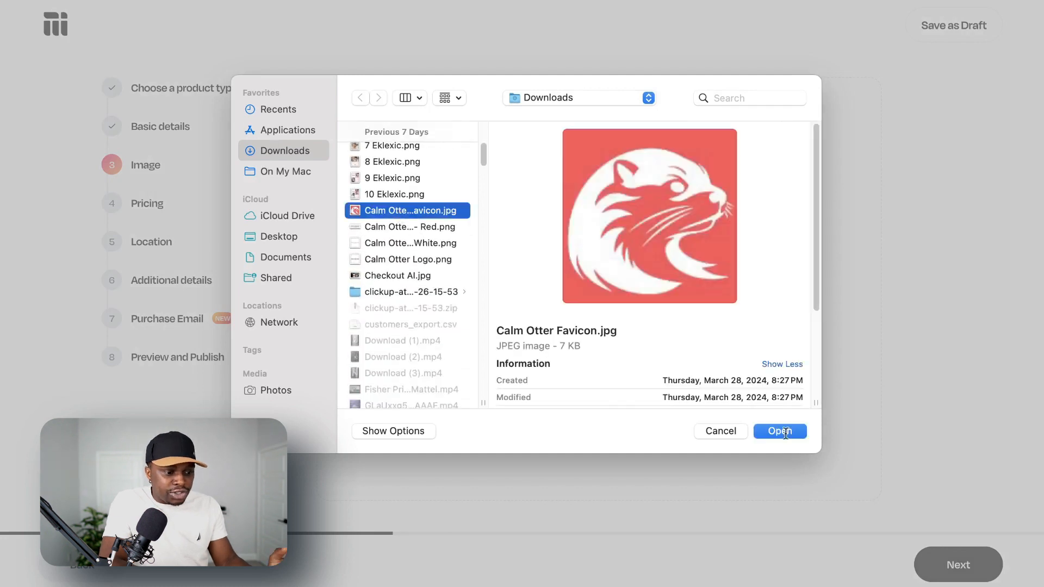
{"action": "left_click", "coordinate": [793, 434]}
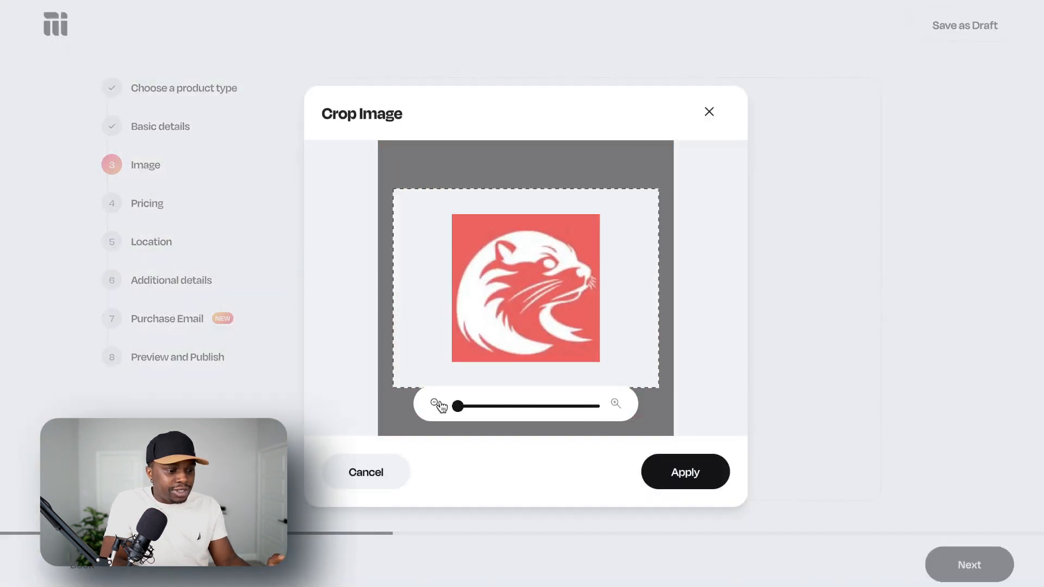
{"action": "left_click_drag", "start_coordinate": [458, 406], "coordinate": [479, 418]}
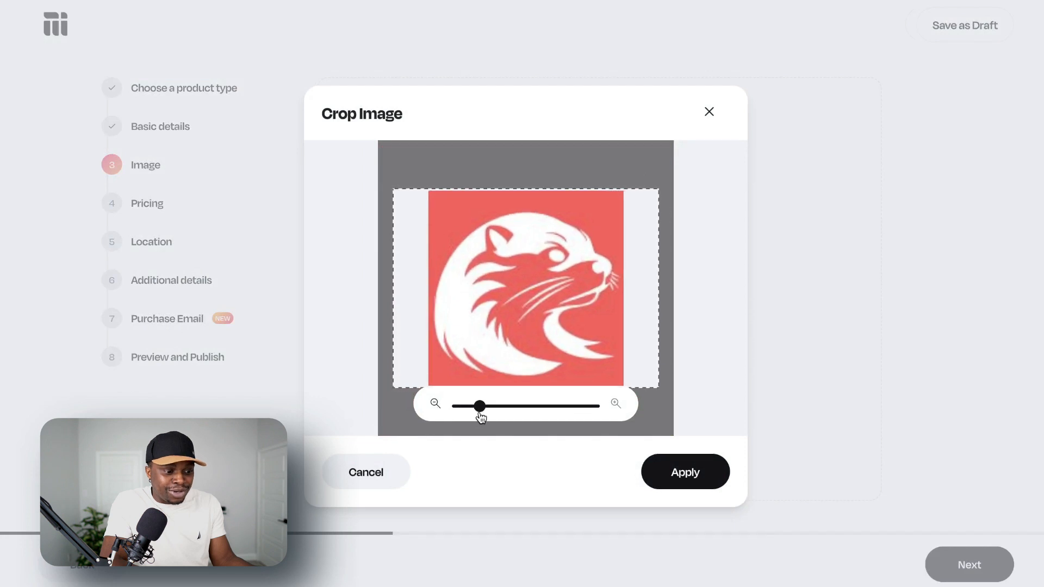
{"action": "left_click", "coordinate": [717, 469]}
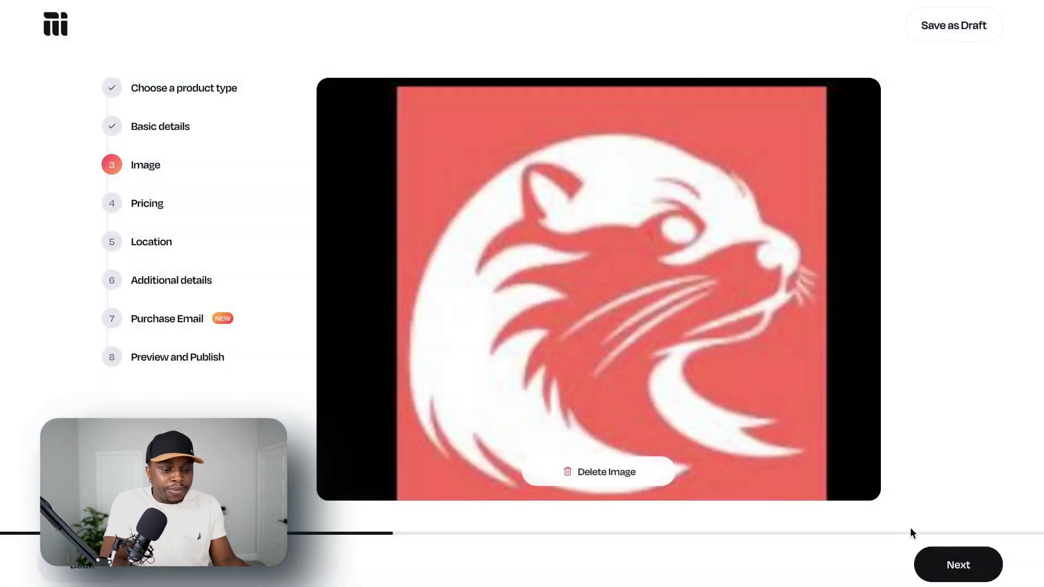
{"action": "left_click", "coordinate": [945, 560]}
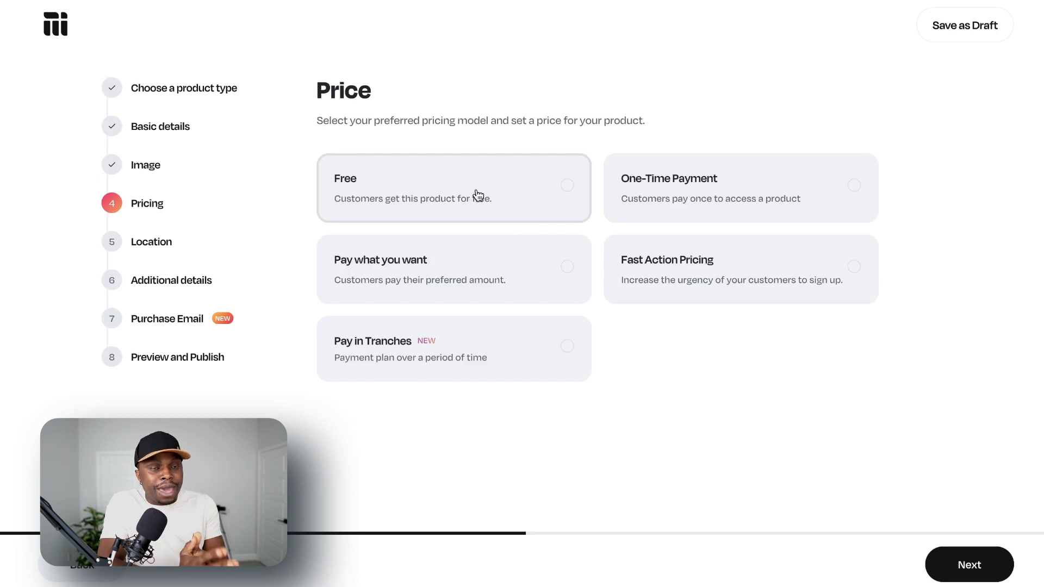
Set the pricing model to One-Time Payment with an actual price of USD 49.
{"action": "left_click", "coordinate": [685, 207]}
{"action": "left_click", "coordinate": [661, 445]}
{"action": "type", "text": "49"}
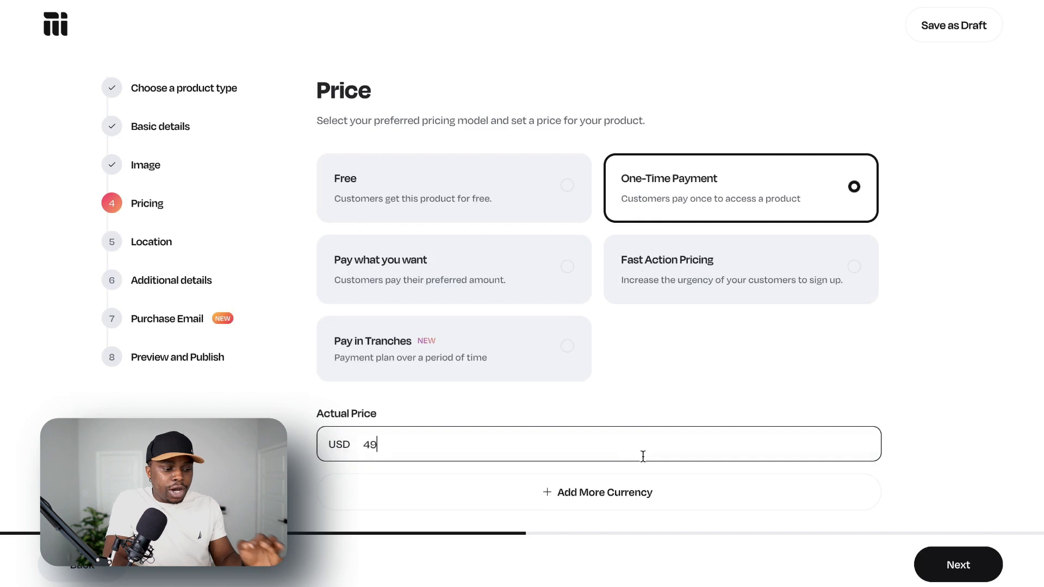
{"action": "scroll", "coordinate": [948, 437], "scroll_direction": "down", "scroll_amount": 1}
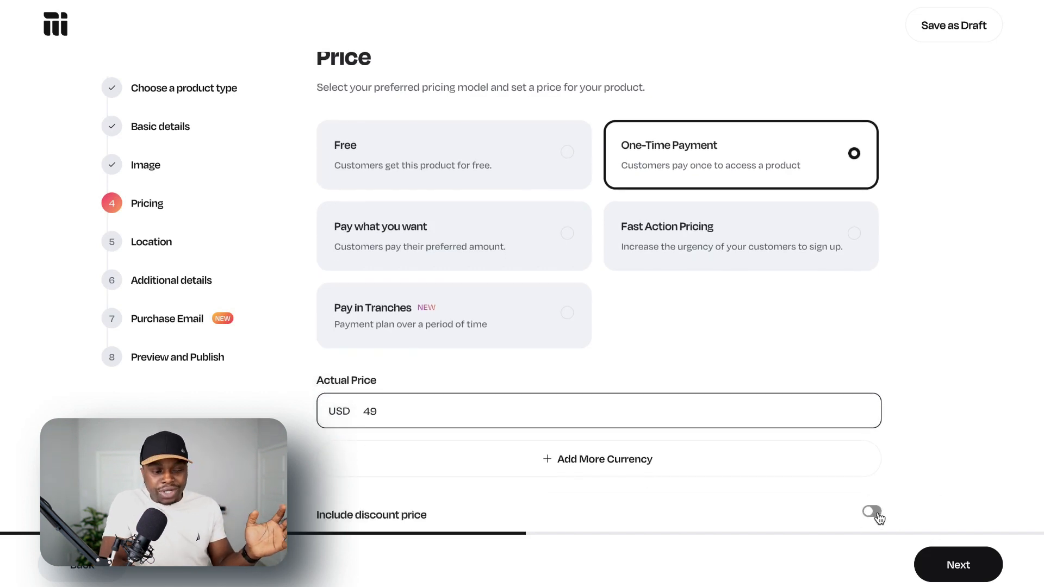
{"action": "left_click", "coordinate": [960, 566]}
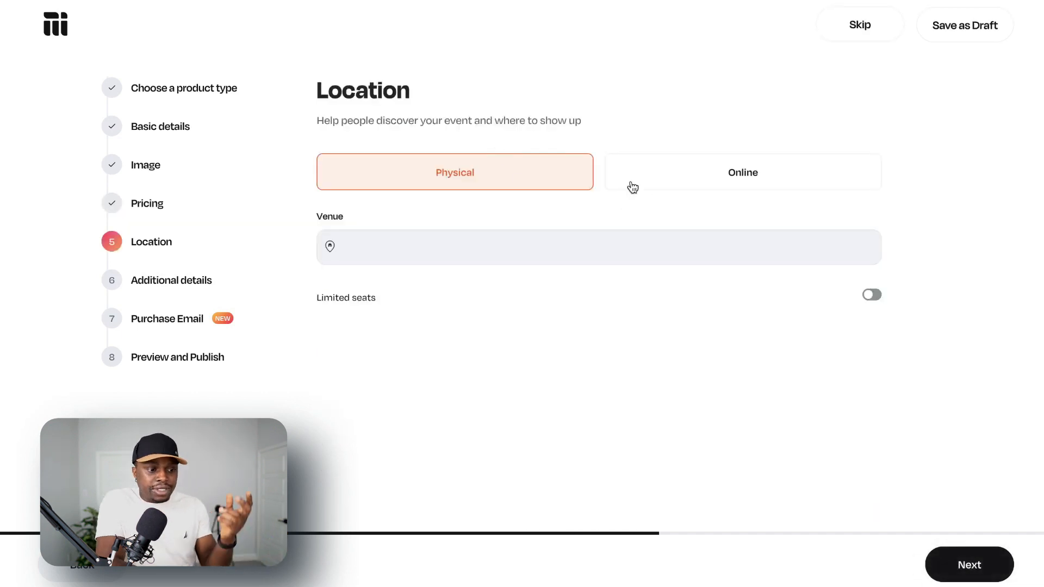
{"action": "left_click", "coordinate": [711, 180]}
{"action": "left_click", "coordinate": [496, 244]}
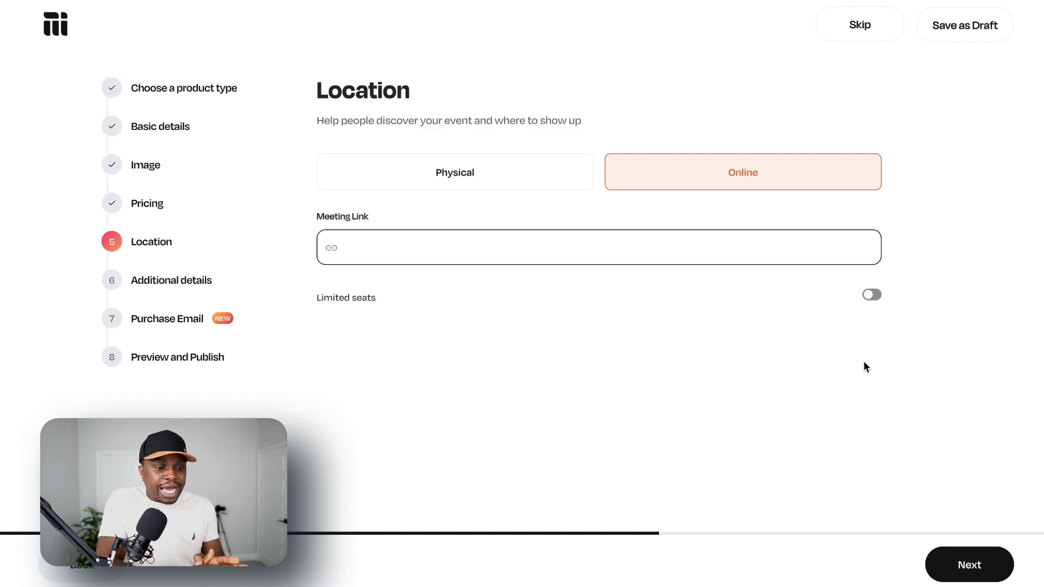
{"action": "left_click", "coordinate": [961, 564]}
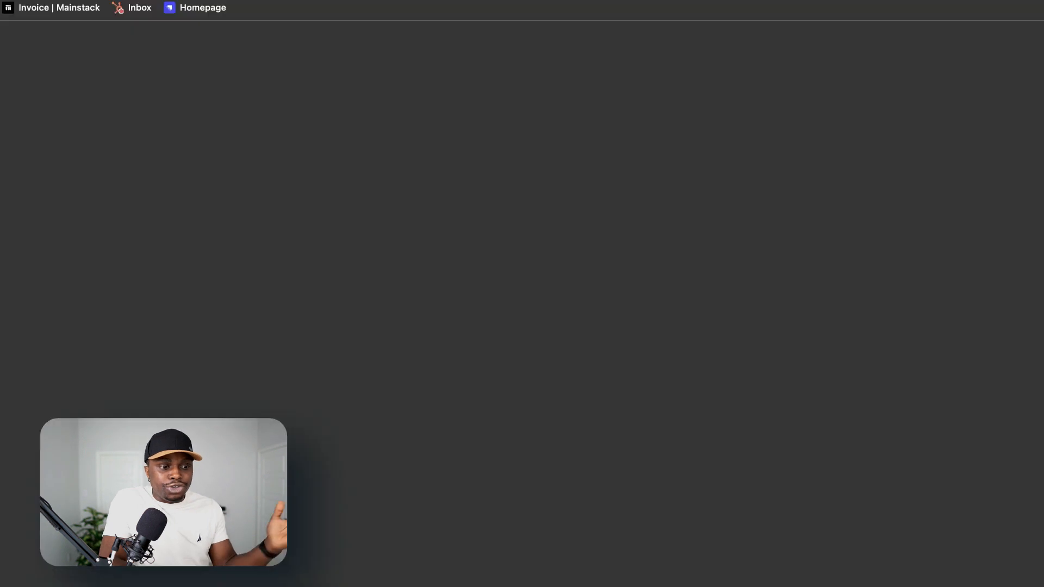
{"action": "key", "text": "super+l"}
{"action": "type", "text": "google.com"}
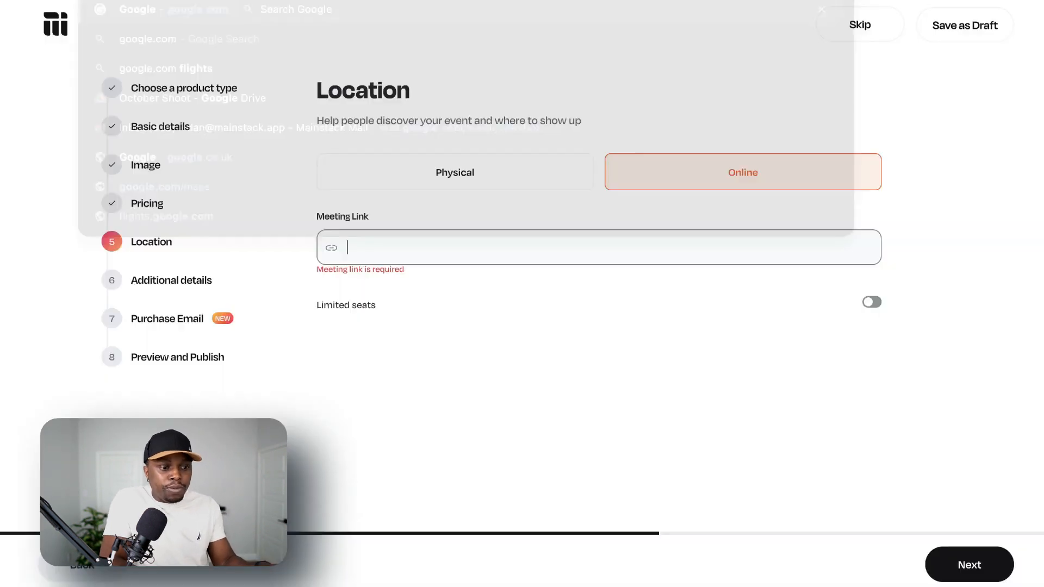
{"action": "type", "text": "https://google.com/"}
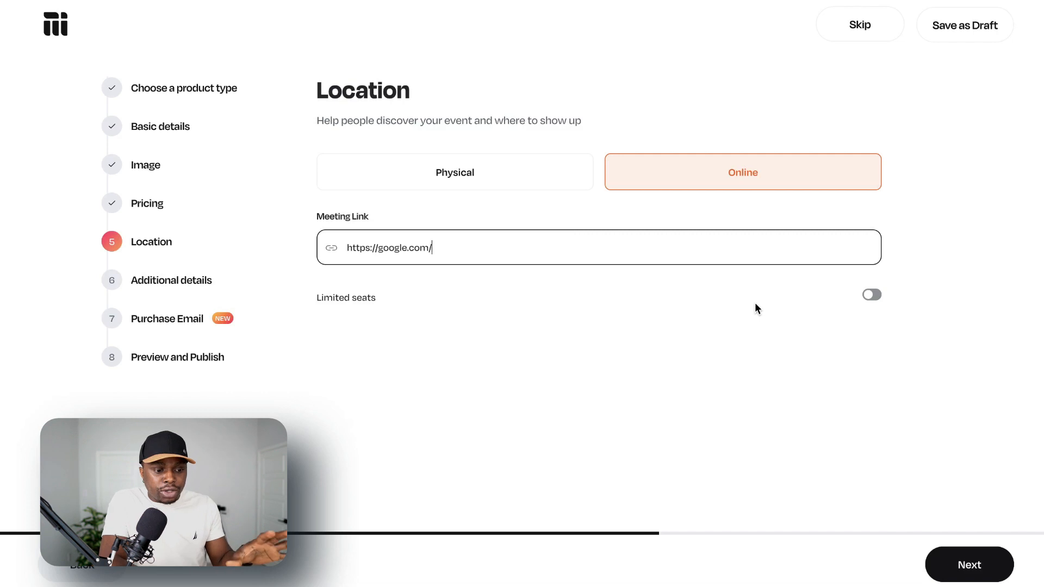
{"action": "left_click", "coordinate": [970, 564]}
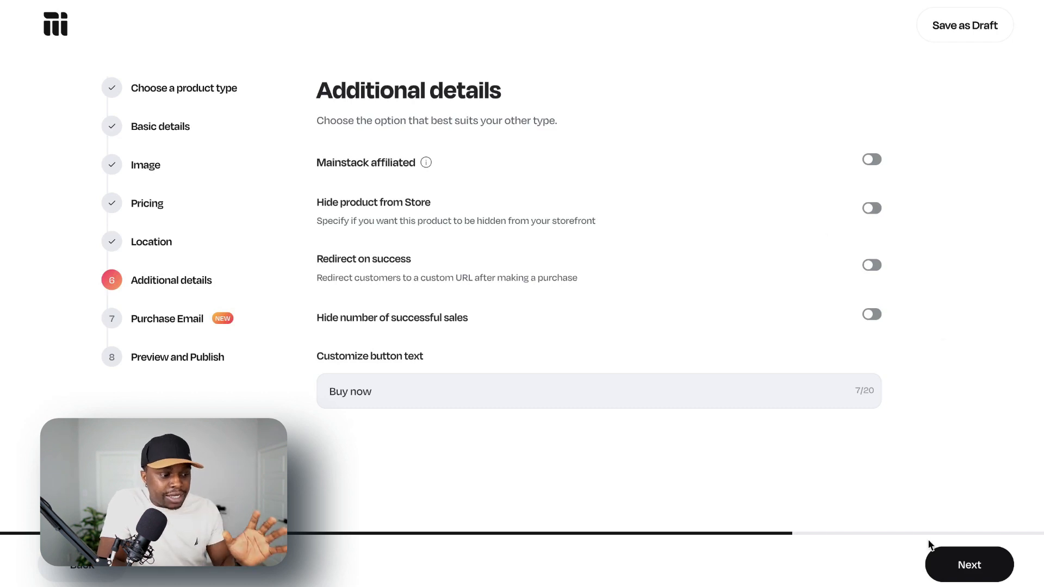
Change the customized button text to "Book Consultation" in the additional details.
{"action": "left_click", "coordinate": [667, 393]}
{"action": "key", "text": "ctrl+a"}
{"action": "key", "text": "BackSpace"}
{"action": "type", "text": "Bo"}
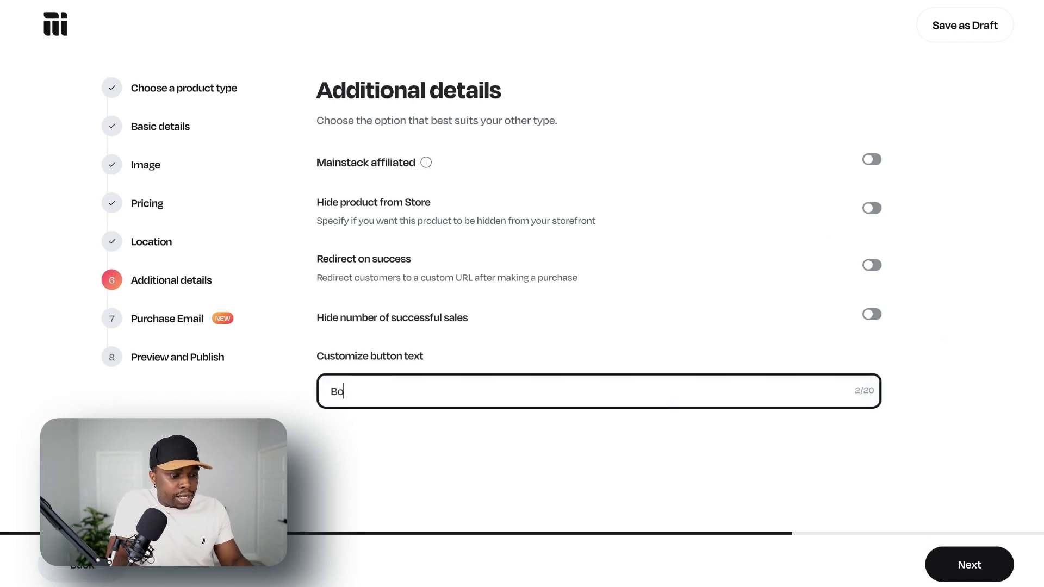
{"action": "type", "text": "ok Consulta"}
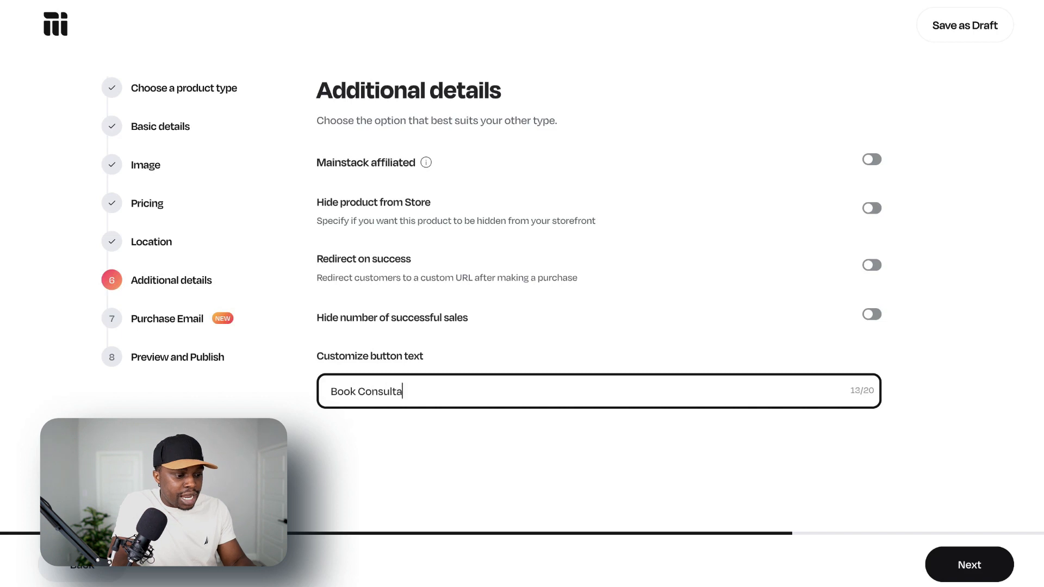
{"action": "type", "text": "tion"}
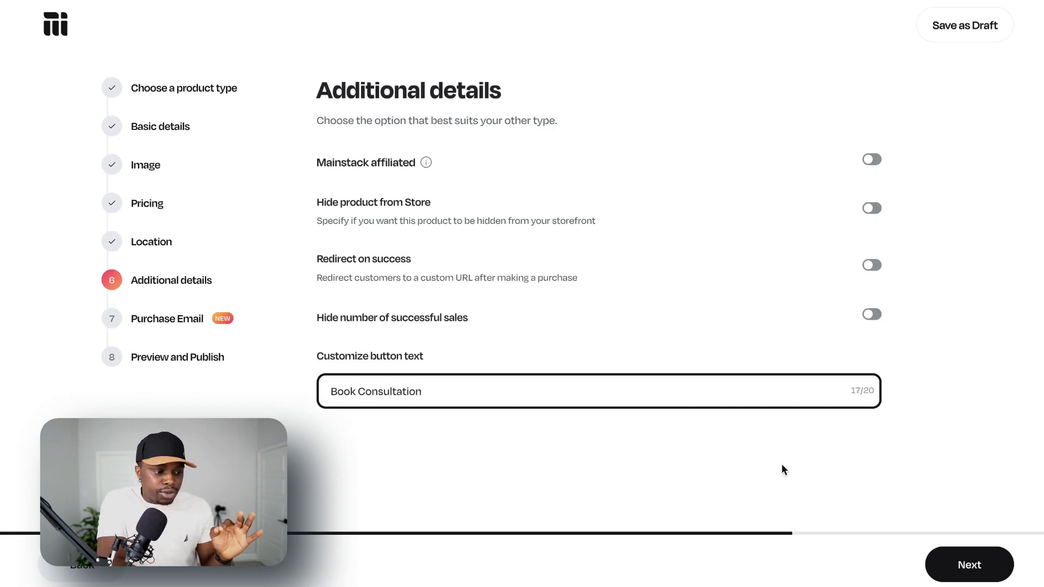
{"action": "left_click", "coordinate": [968, 564]}
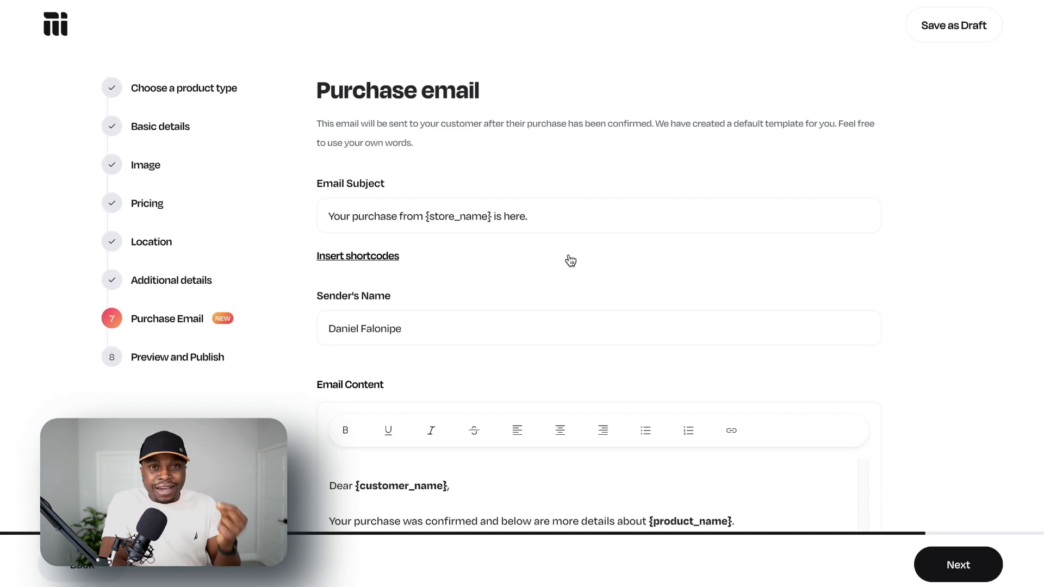
Publish the 1-hr Consultation product with the default purchase email and go back to the store.
{"action": "scroll", "coordinate": [571, 261], "scroll_direction": "down", "scroll_amount": 3}
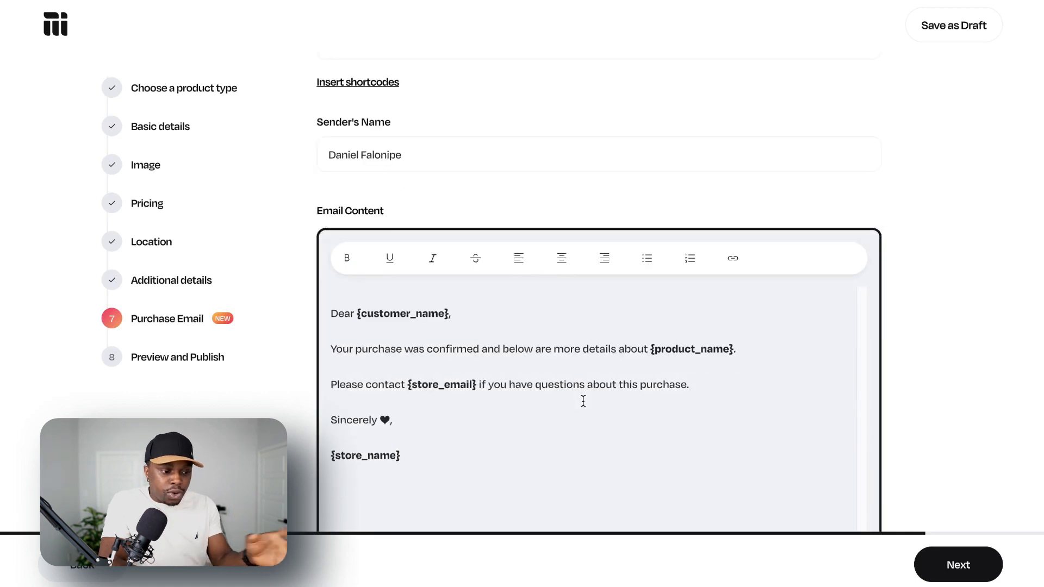
{"action": "scroll", "coordinate": [583, 401], "scroll_direction": "down", "scroll_amount": 2}
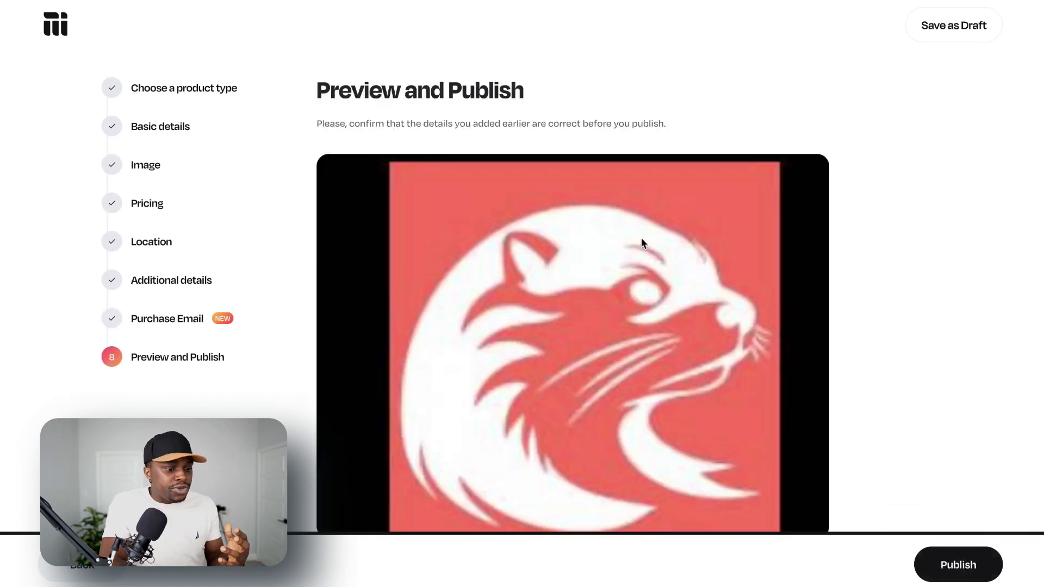
{"action": "scroll", "coordinate": [641, 245], "scroll_direction": "down", "scroll_amount": 5}
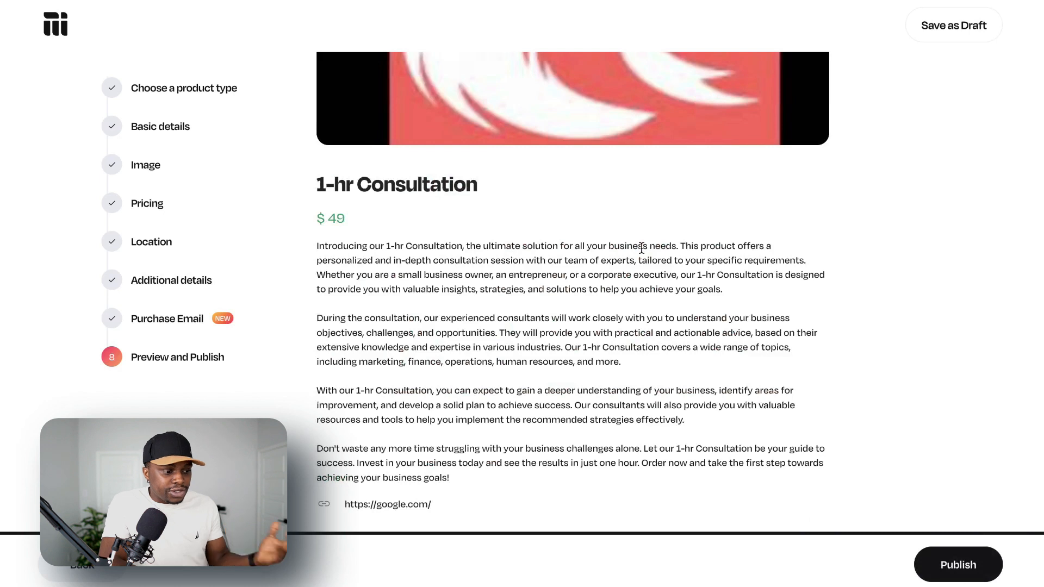
{"action": "left_click", "coordinate": [951, 561]}
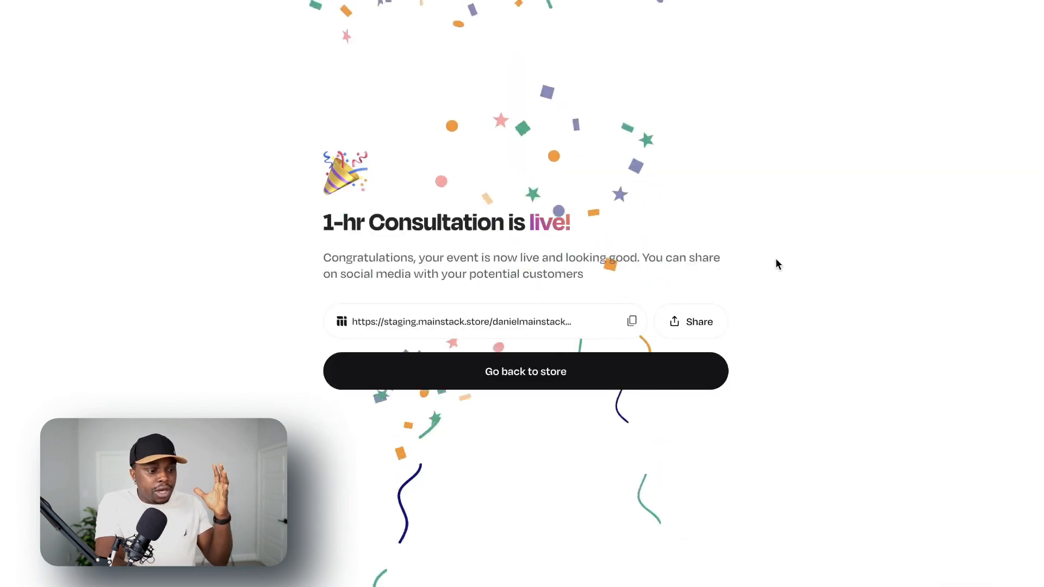
{"action": "left_click", "coordinate": [531, 379]}
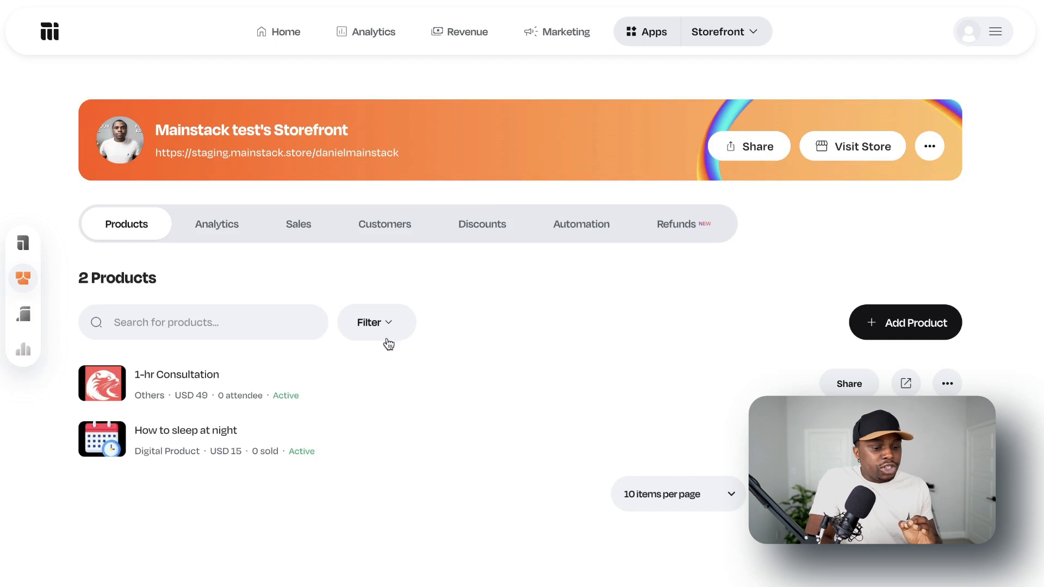
Open the 1-hr Consultation product's Checkout AI settings and copy its Speed Checkout embed code.
{"action": "left_click", "coordinate": [946, 383]}
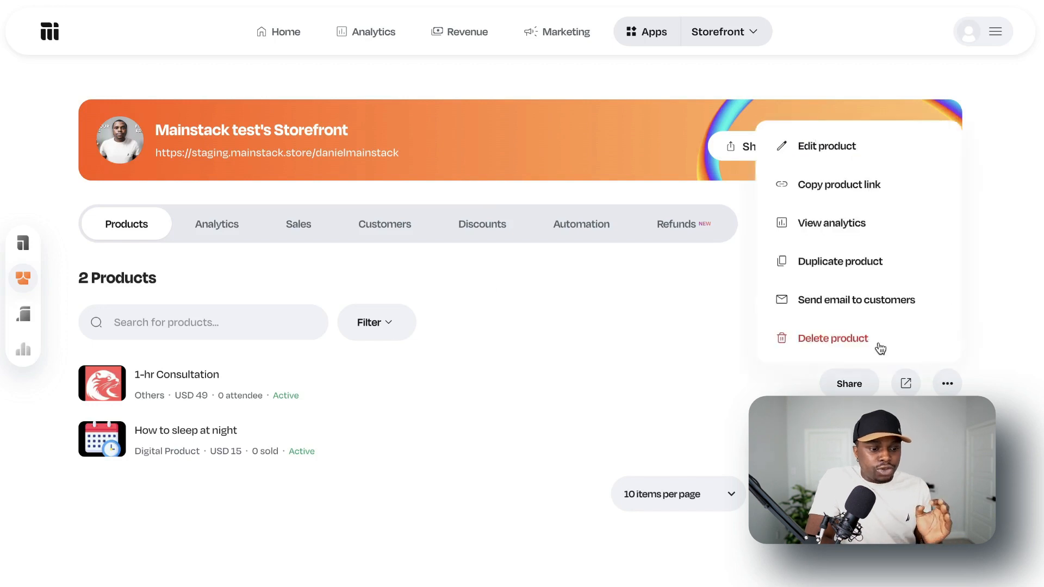
{"action": "left_click", "coordinate": [815, 154]}
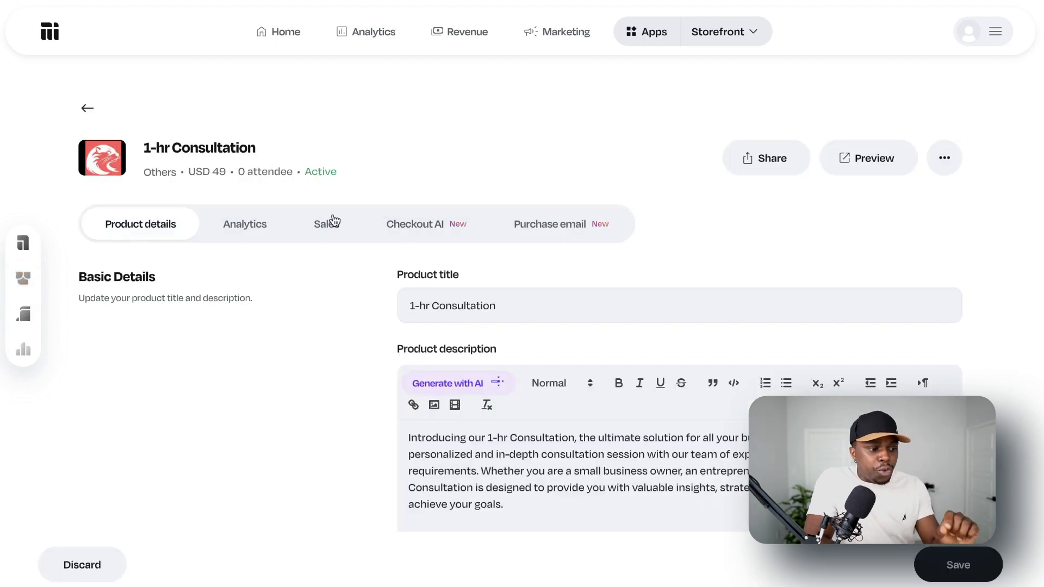
{"action": "left_click", "coordinate": [432, 229]}
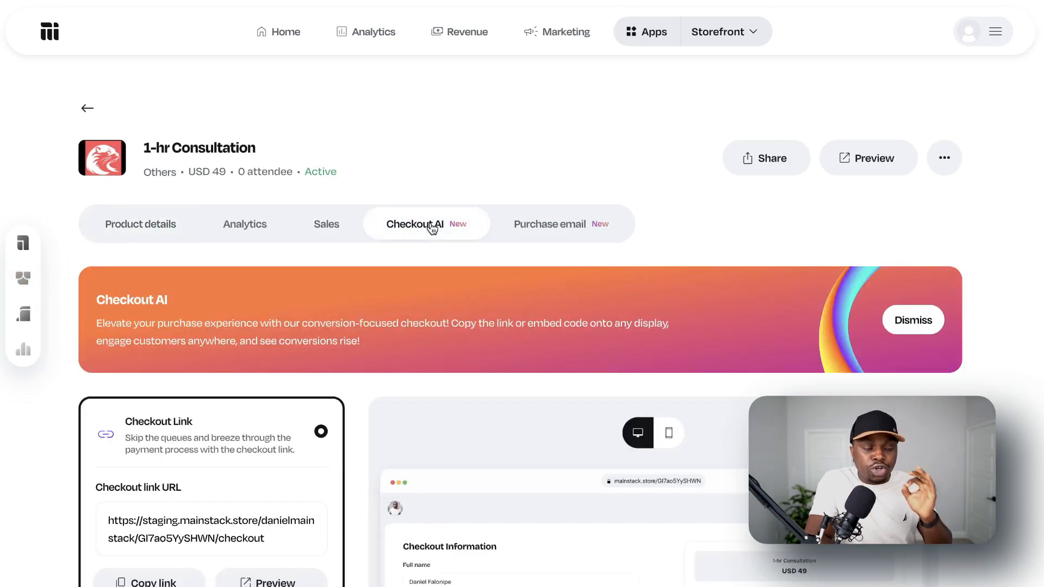
{"action": "scroll", "coordinate": [460, 287], "scroll_direction": "down", "scroll_amount": 5}
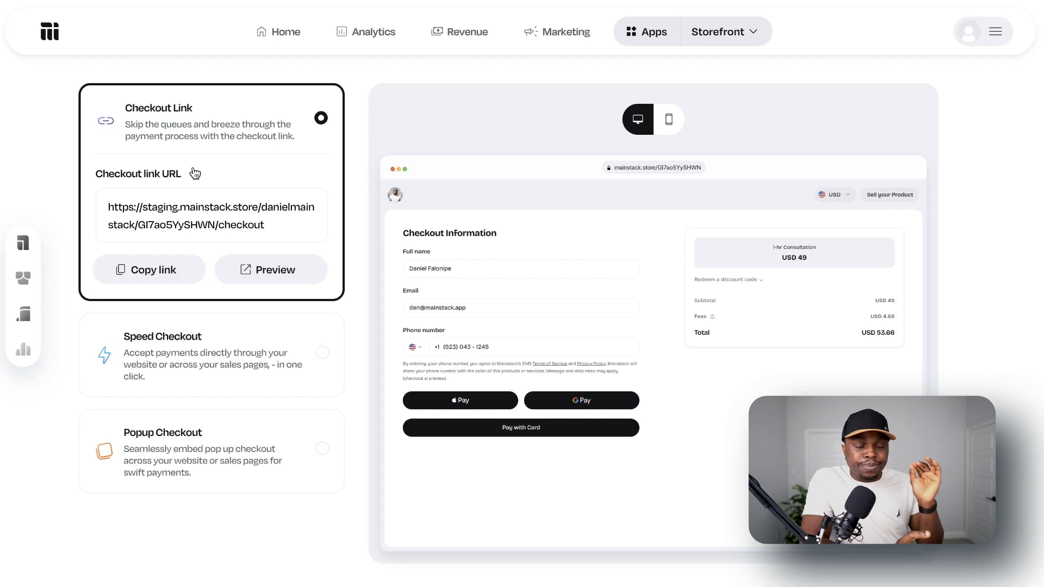
{"action": "left_click", "coordinate": [197, 352]}
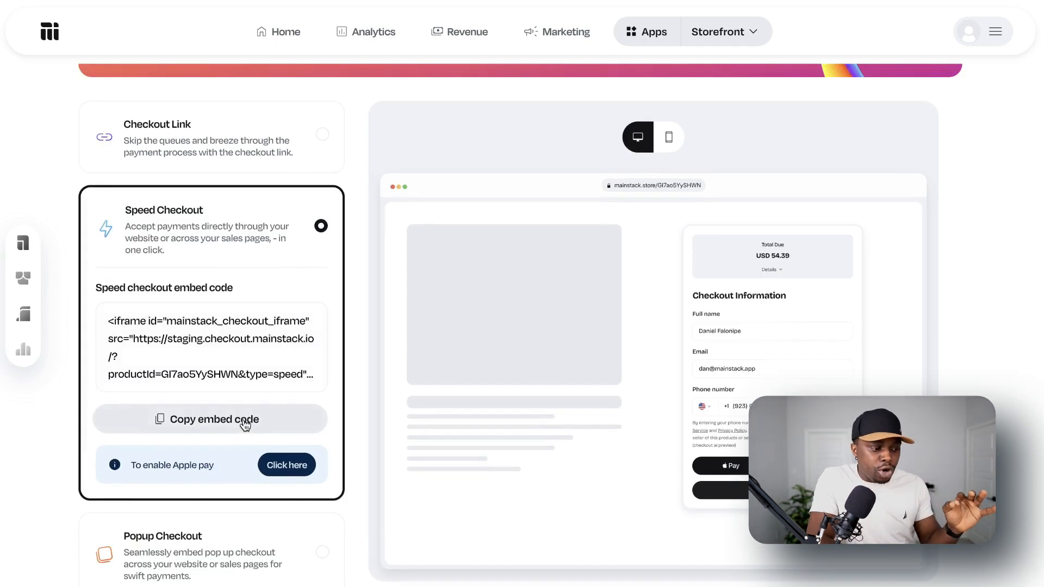
{"action": "left_click", "coordinate": [245, 420]}
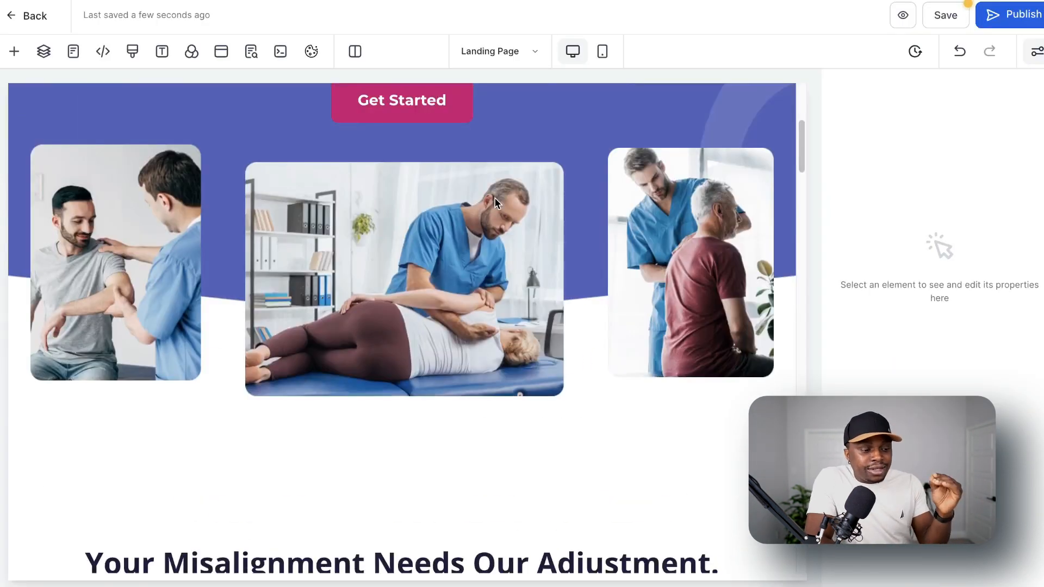
Switch to the landing page editor and add a Code element to the empty column beside "Adjust Your Body Get A Perfect Balance".
{"action": "scroll", "coordinate": [495, 202], "scroll_direction": "down", "scroll_amount": 10}
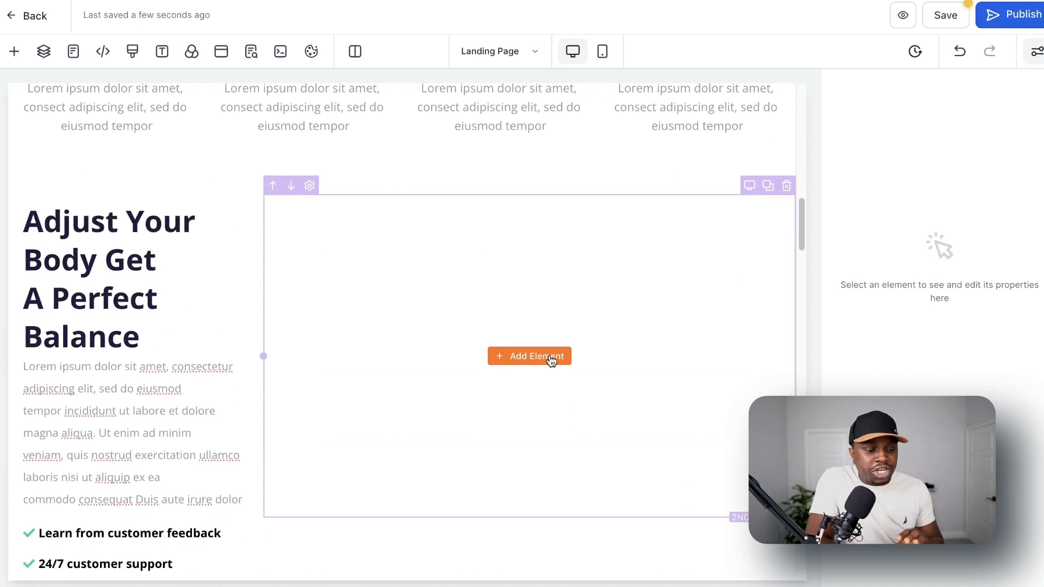
{"action": "scroll", "coordinate": [551, 360], "scroll_direction": "up", "scroll_amount": 10}
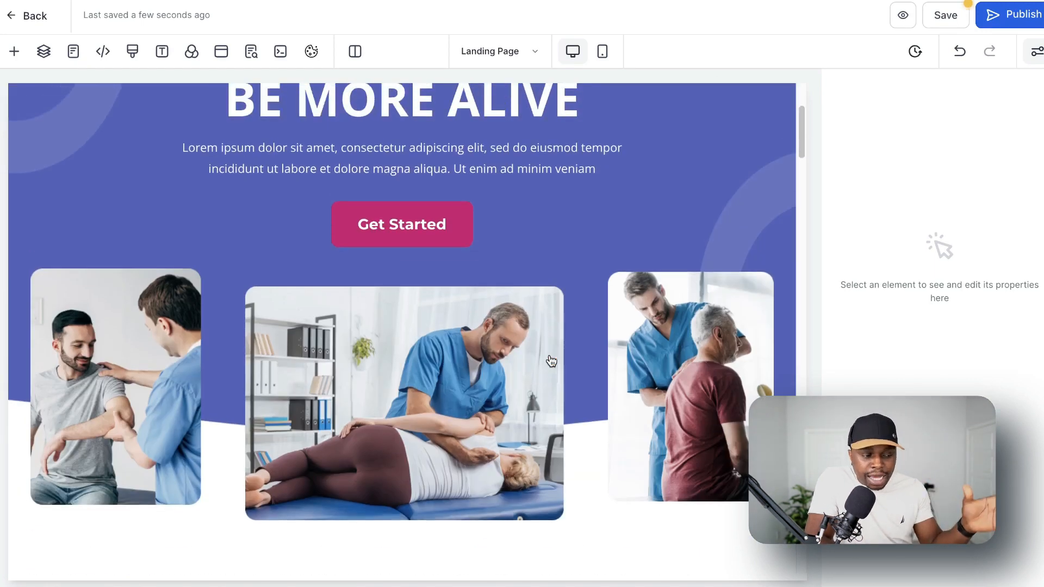
{"action": "scroll", "coordinate": [551, 361], "scroll_direction": "down", "scroll_amount": 11}
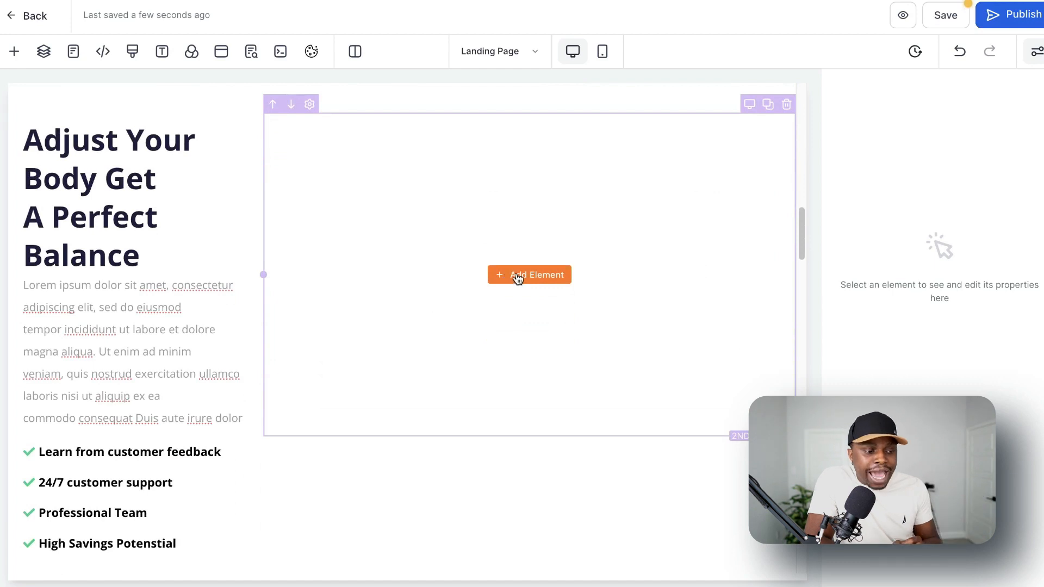
{"action": "left_click", "coordinate": [518, 278]}
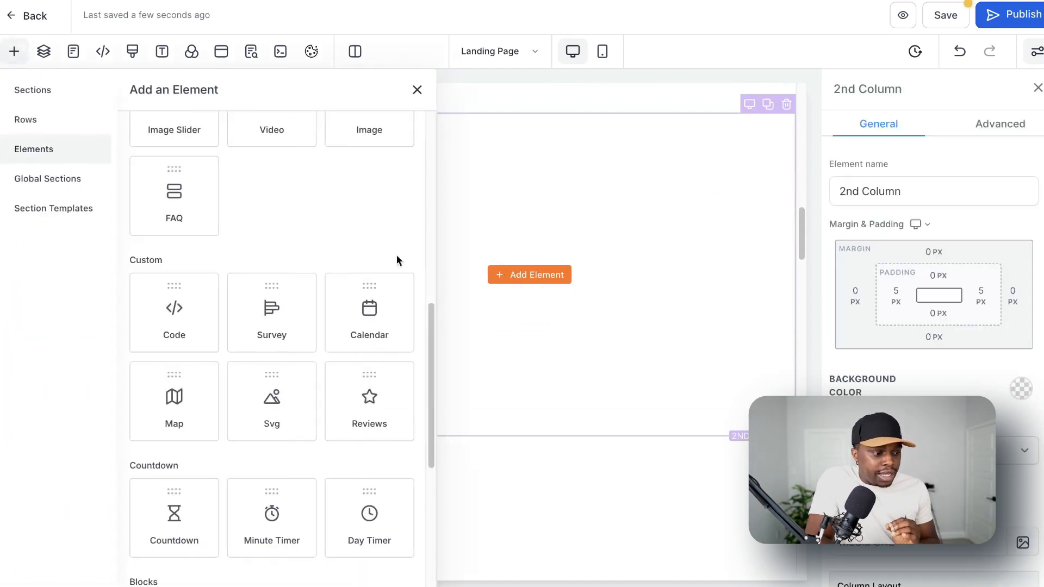
{"action": "scroll", "coordinate": [317, 280], "scroll_direction": "down", "scroll_amount": 2}
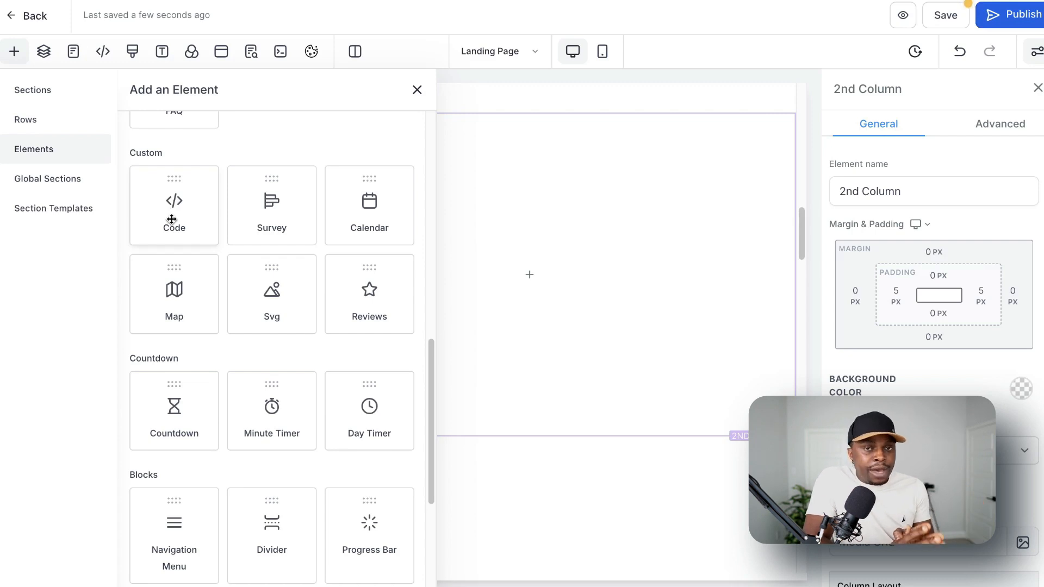
{"action": "left_click_drag", "start_coordinate": [173, 210], "coordinate": [530, 260]}
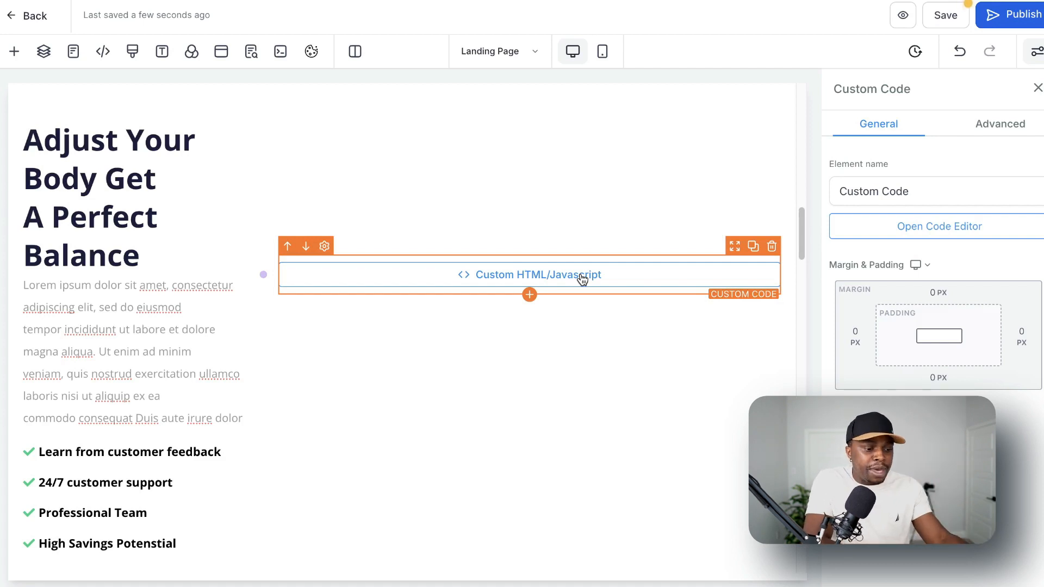
Paste the copied Speed Checkout embed code into the Custom Code element and save the code.
{"action": "left_click", "coordinate": [934, 234]}
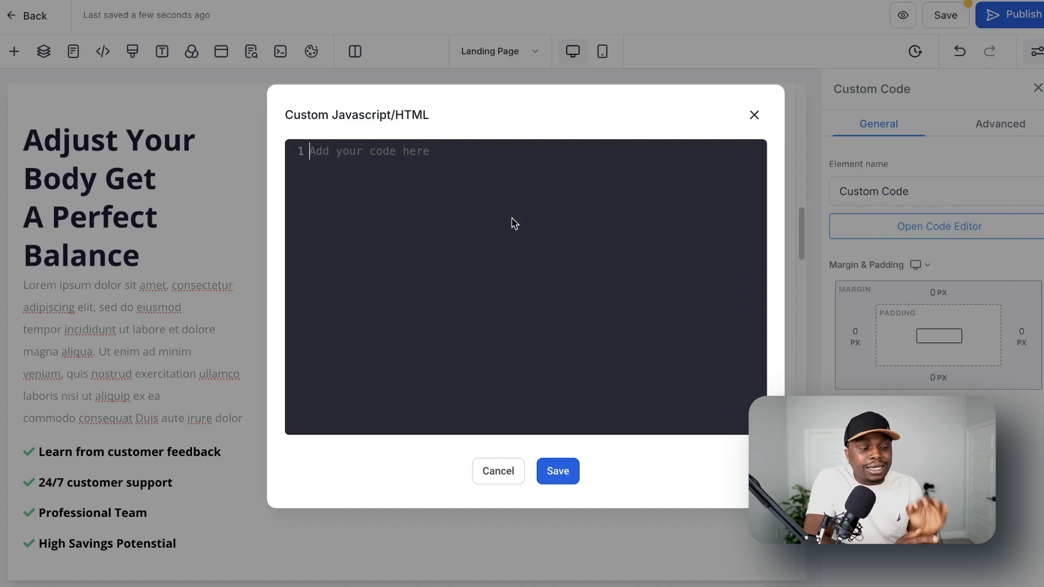
{"action": "key", "text": "ctrl+v"}
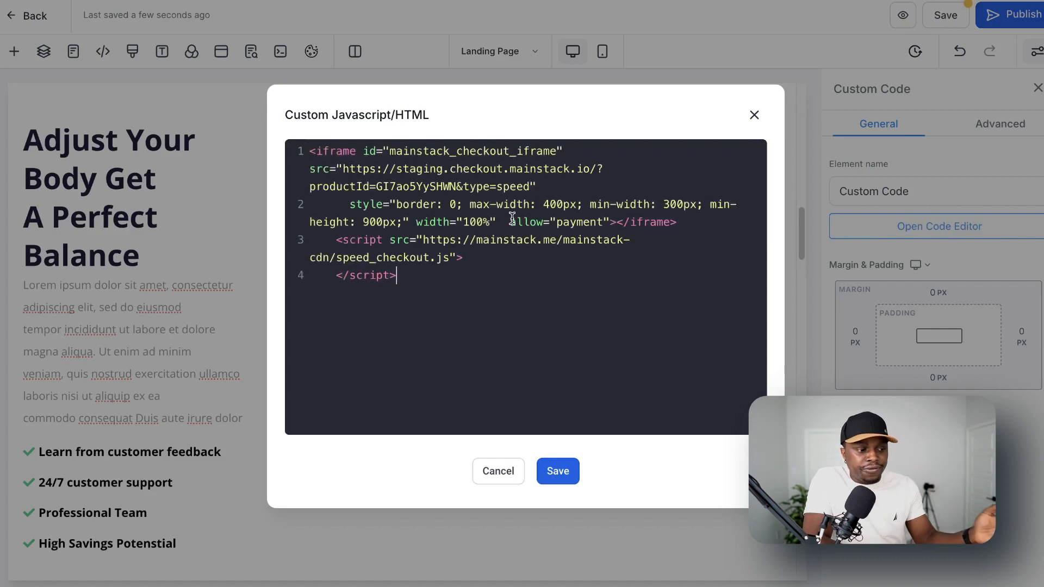
{"action": "left_click", "coordinate": [560, 471]}
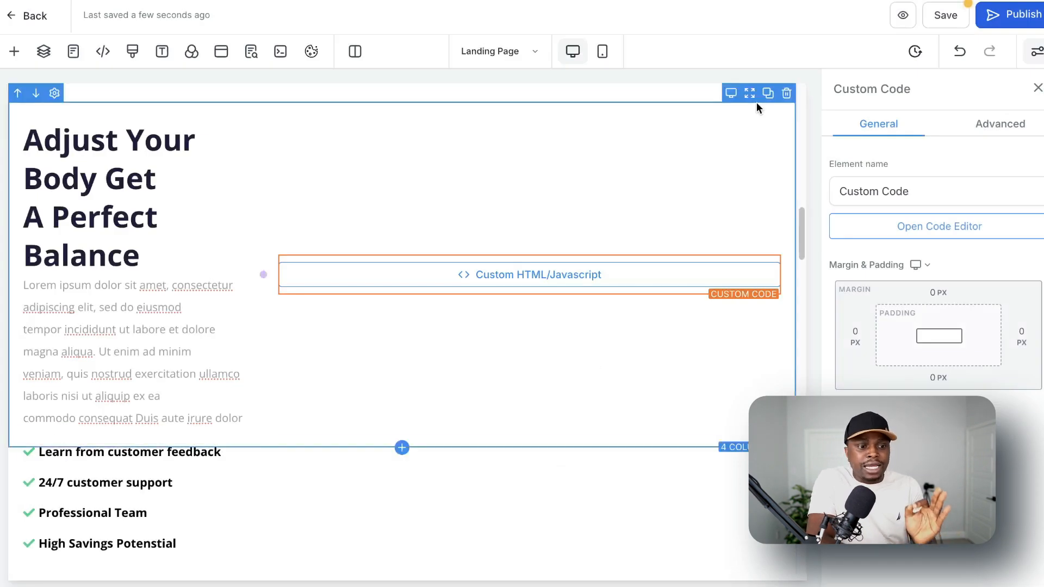
Preview the landing page and examine the embedded checkout form with its payment summary expanded.
{"action": "left_click", "coordinate": [903, 19]}
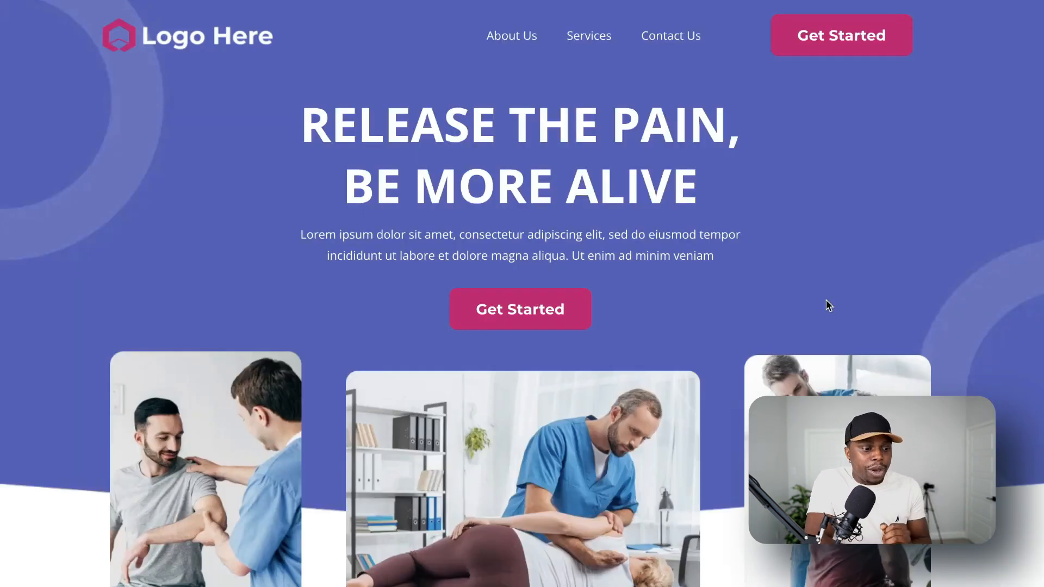
{"action": "scroll", "coordinate": [828, 326], "scroll_direction": "down", "scroll_amount": 15}
{"action": "scroll", "coordinate": [713, 336], "scroll_direction": "up", "scroll_amount": 2}
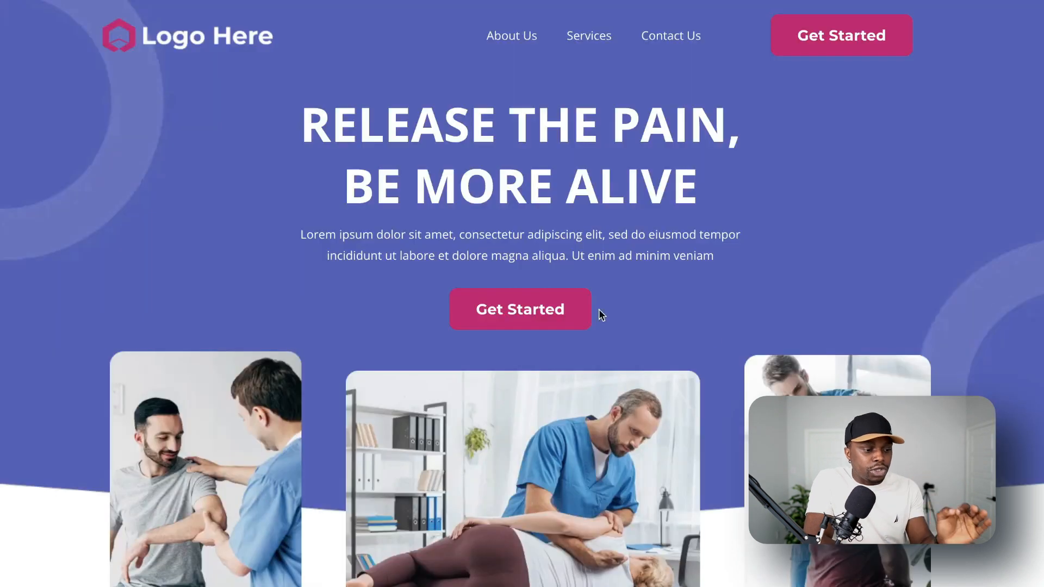
{"action": "scroll", "coordinate": [591, 321], "scroll_direction": "down", "scroll_amount": 15}
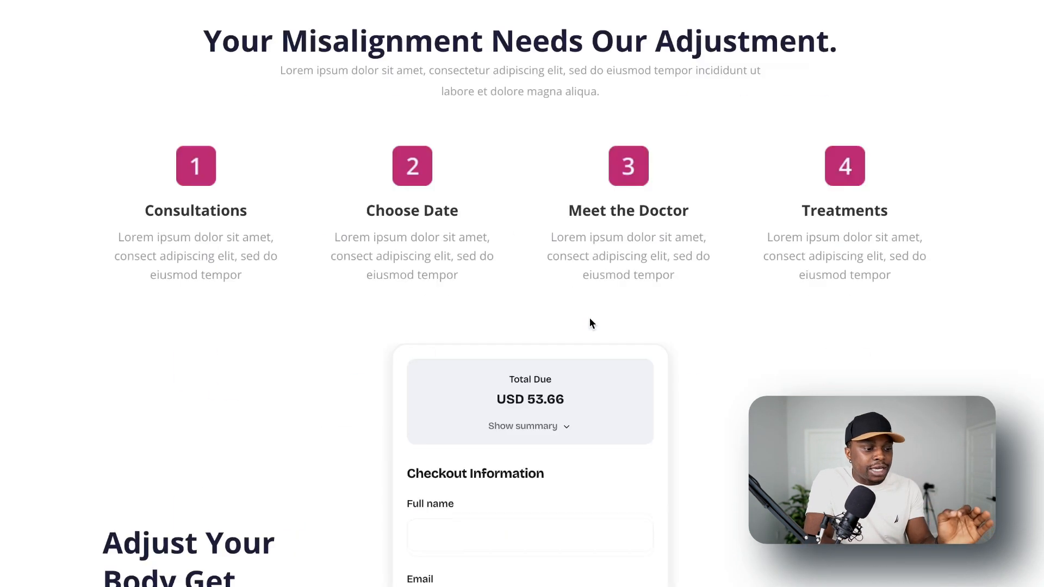
{"action": "left_click_drag", "start_coordinate": [508, 136], "coordinate": [563, 135]}
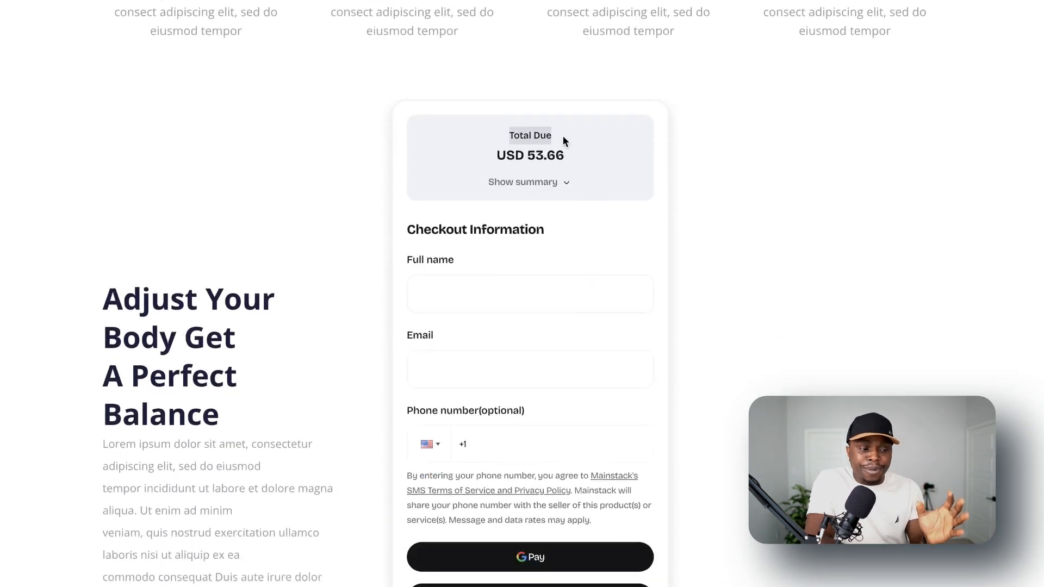
{"action": "left_click", "coordinate": [534, 185]}
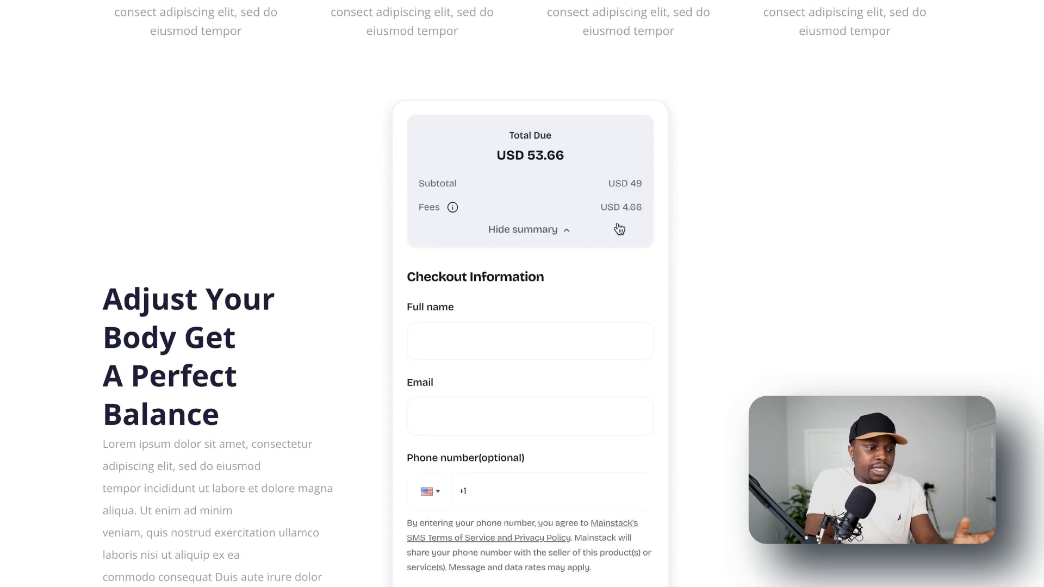
{"action": "scroll", "coordinate": [568, 235], "scroll_direction": "up", "scroll_amount": 2}
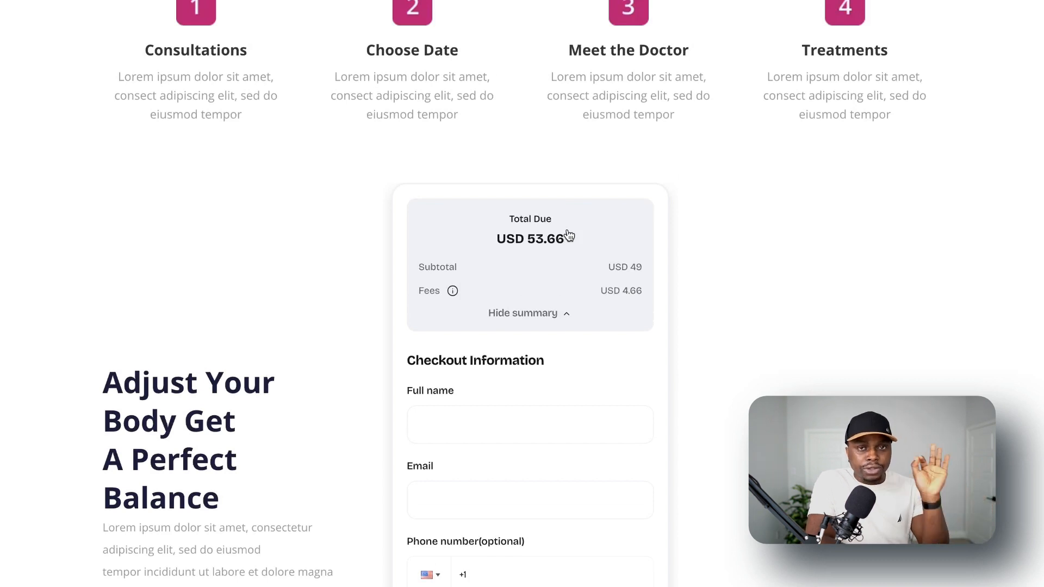
Fill in the customer's name, email address and phone number in the embedded form's checkout information.
{"action": "scroll", "coordinate": [568, 235], "scroll_direction": "down", "scroll_amount": 4}
{"action": "left_click", "coordinate": [528, 271]}
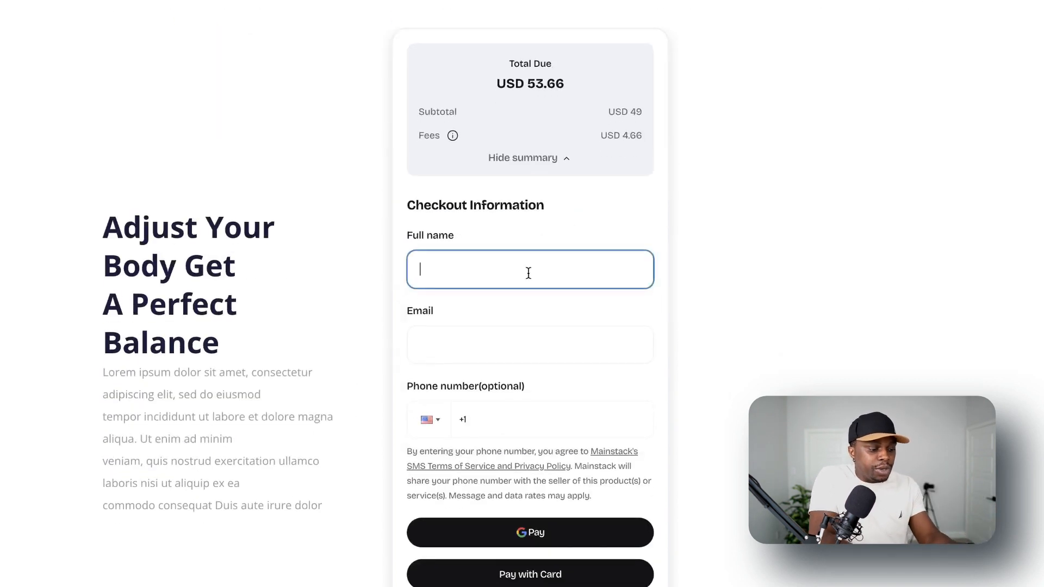
{"action": "type", "text": "Daniel"}
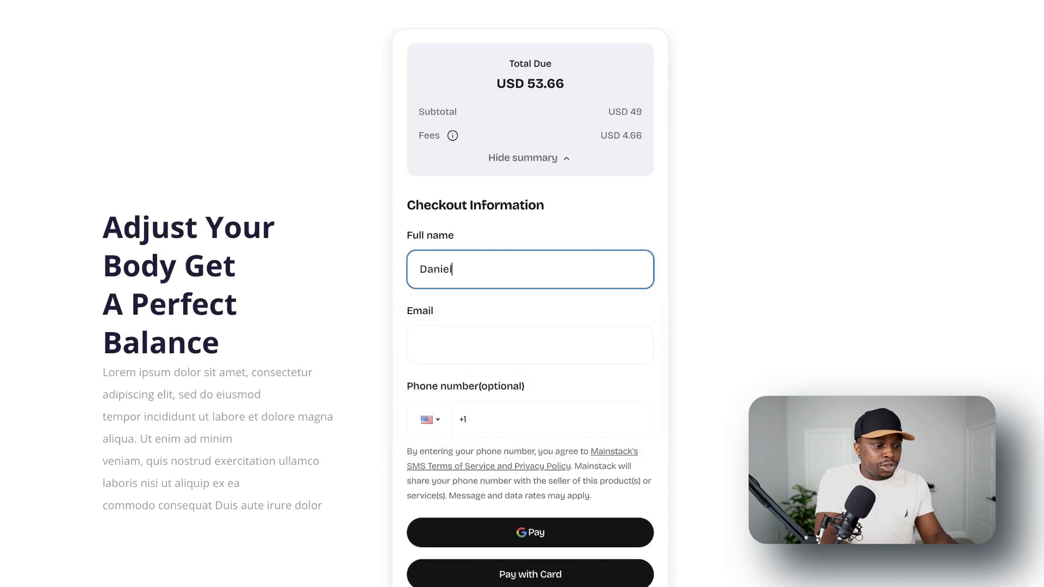
{"action": "key", "text": "Tab"}
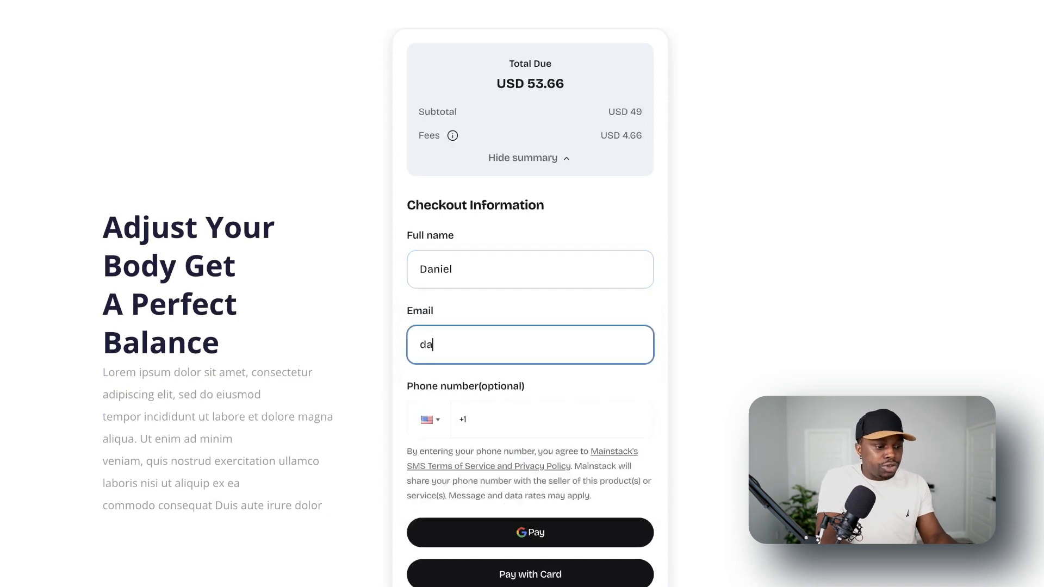
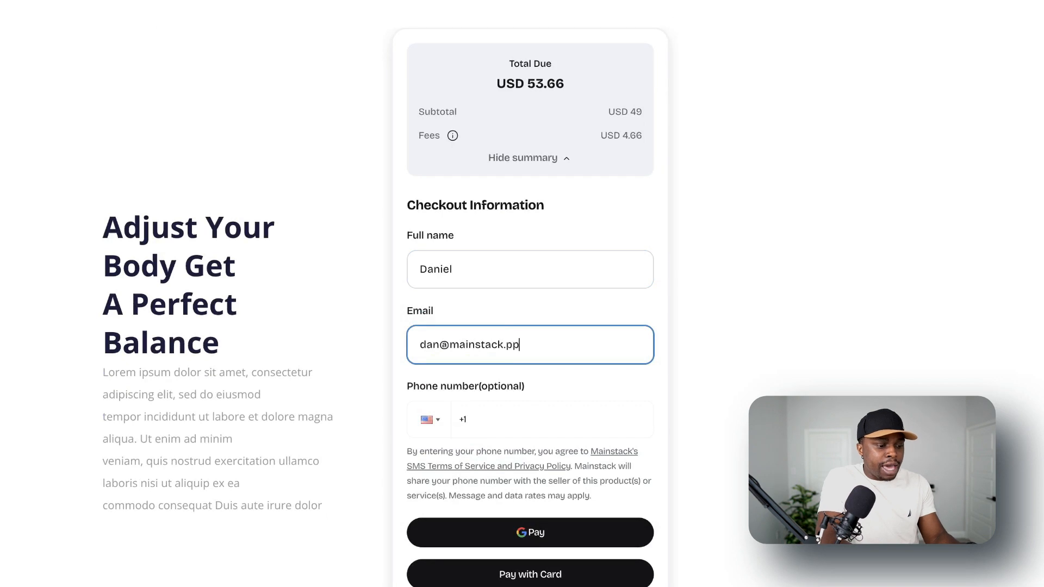
{"action": "left_click", "coordinate": [509, 432]}
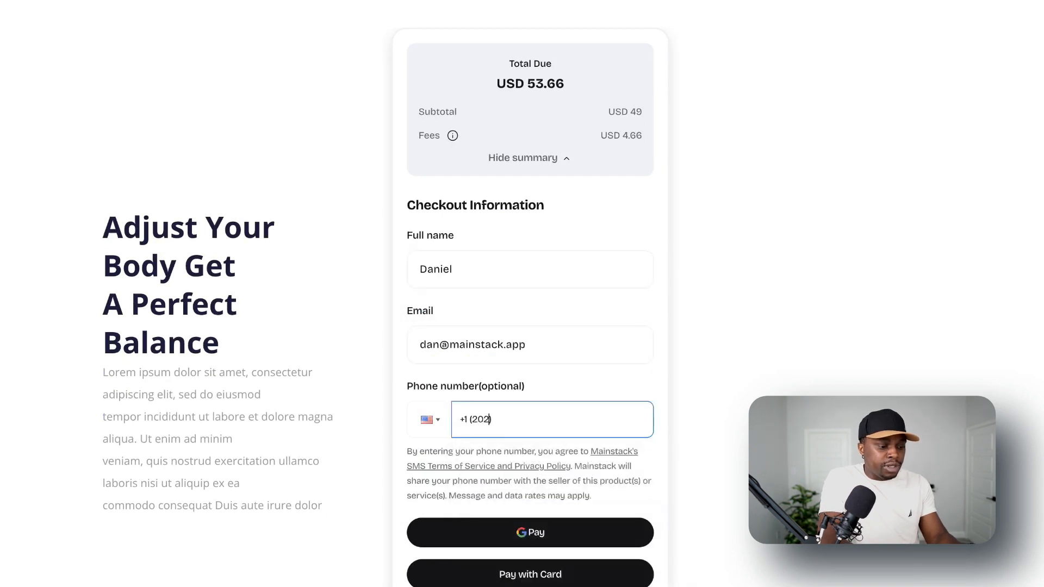
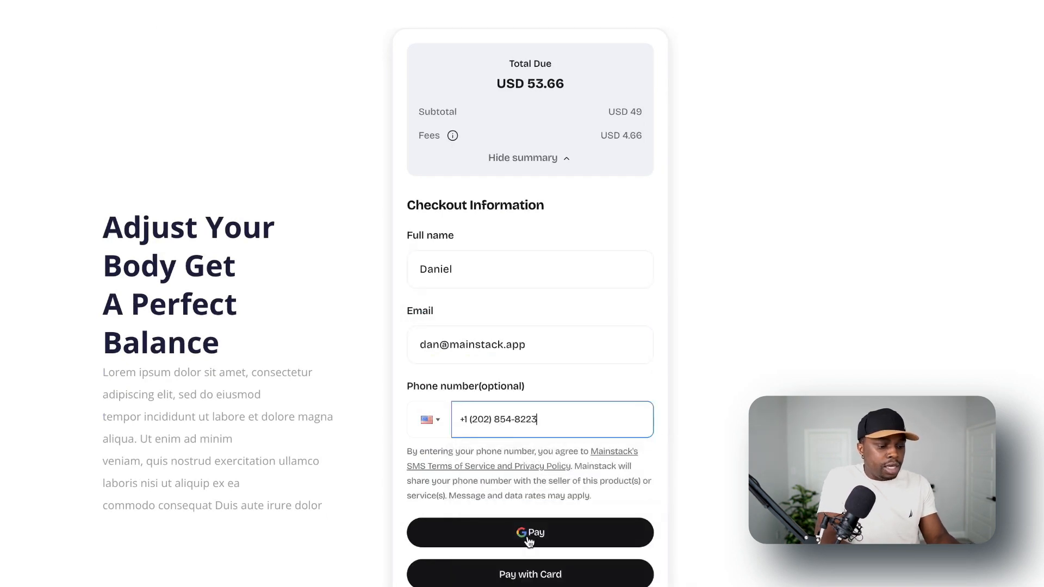
Choose payment by card and look through the card payment form down to its payment option.
{"action": "left_click", "coordinate": [536, 574]}
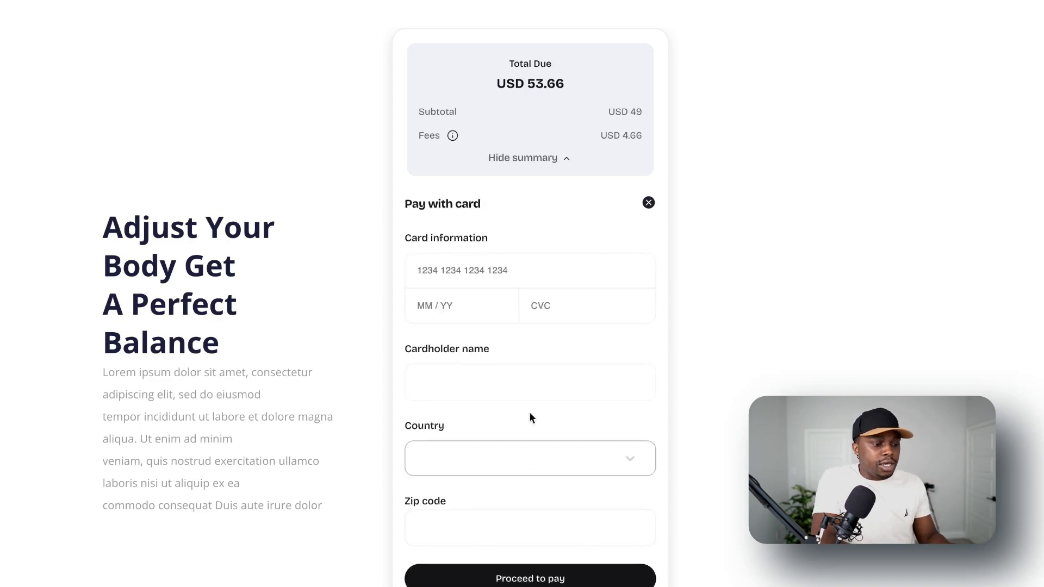
{"action": "left_click", "coordinate": [546, 263]}
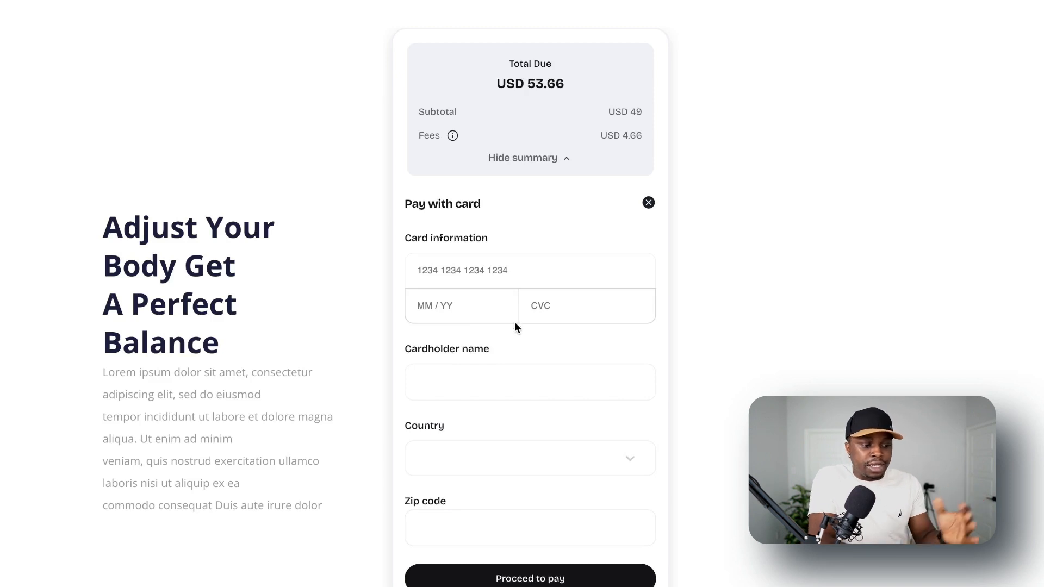
{"action": "scroll", "coordinate": [518, 442], "scroll_direction": "down", "scroll_amount": 2}
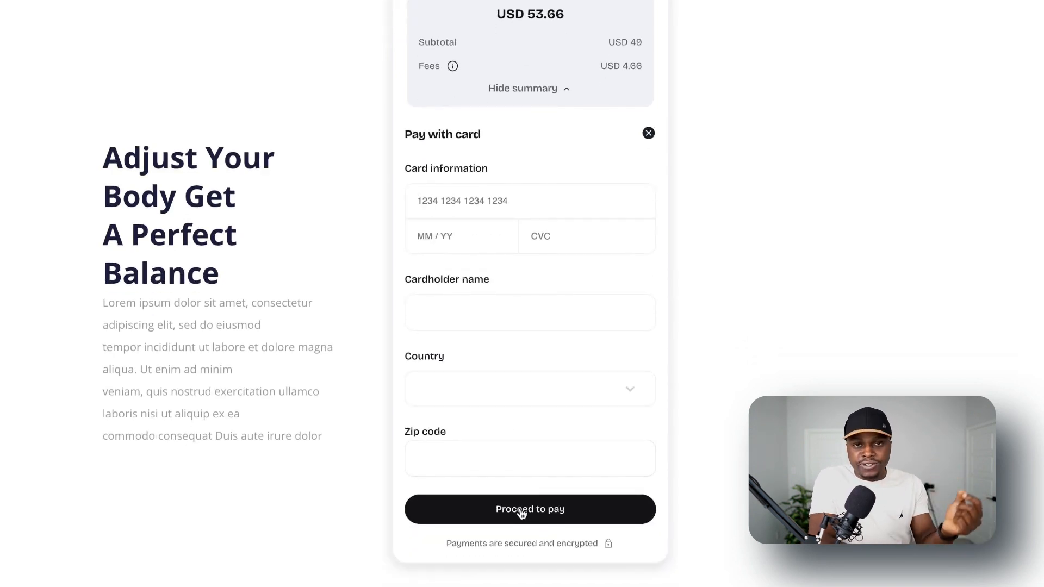